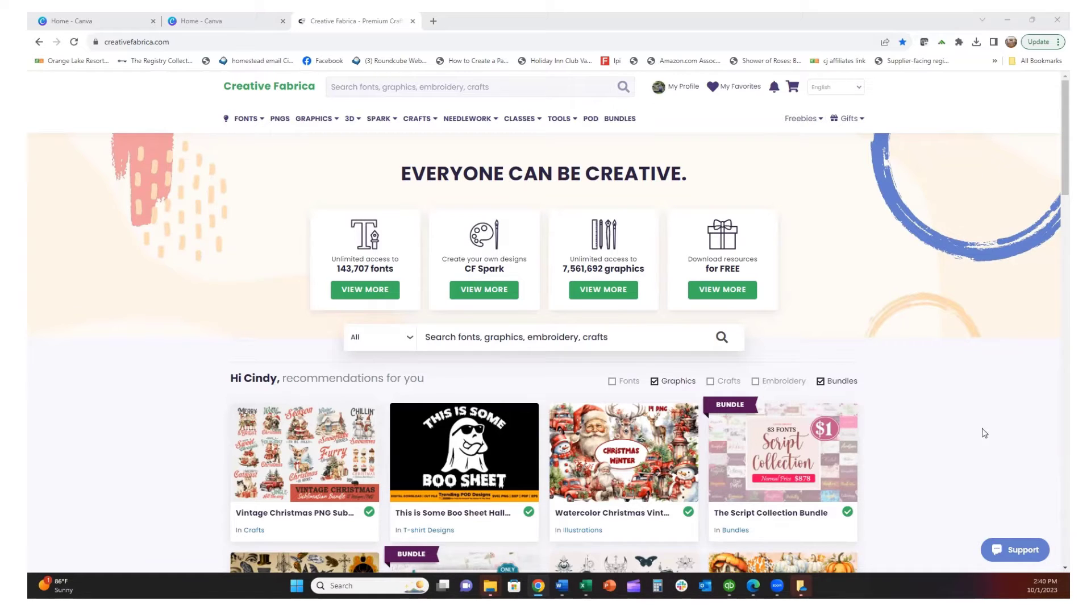
Step: Search 'font duo', open the Love Mama font page and download its zip
click(381, 88)
text(fon)
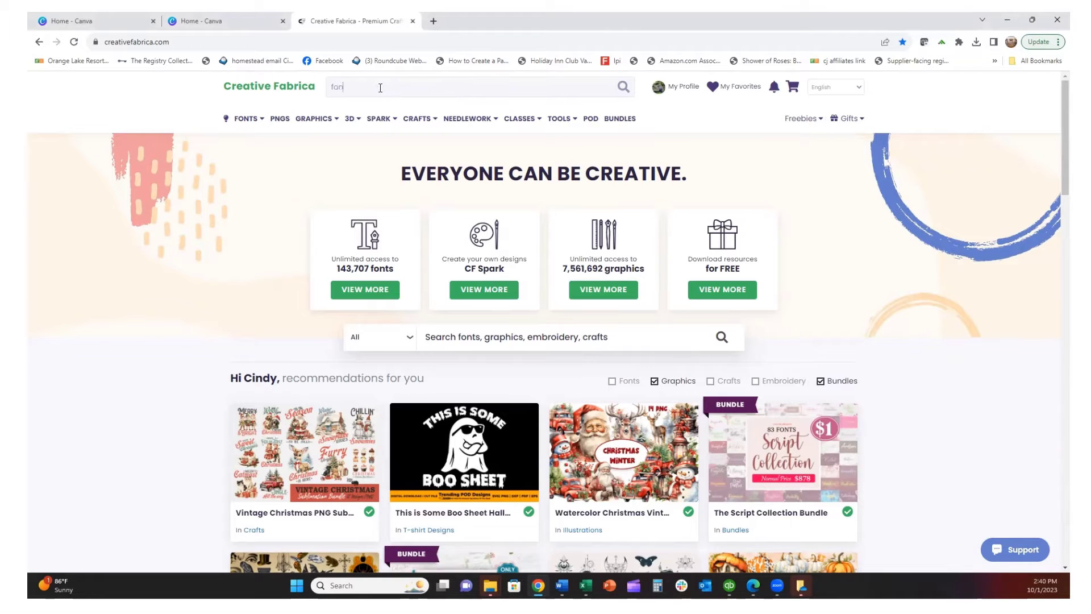
text(t due)
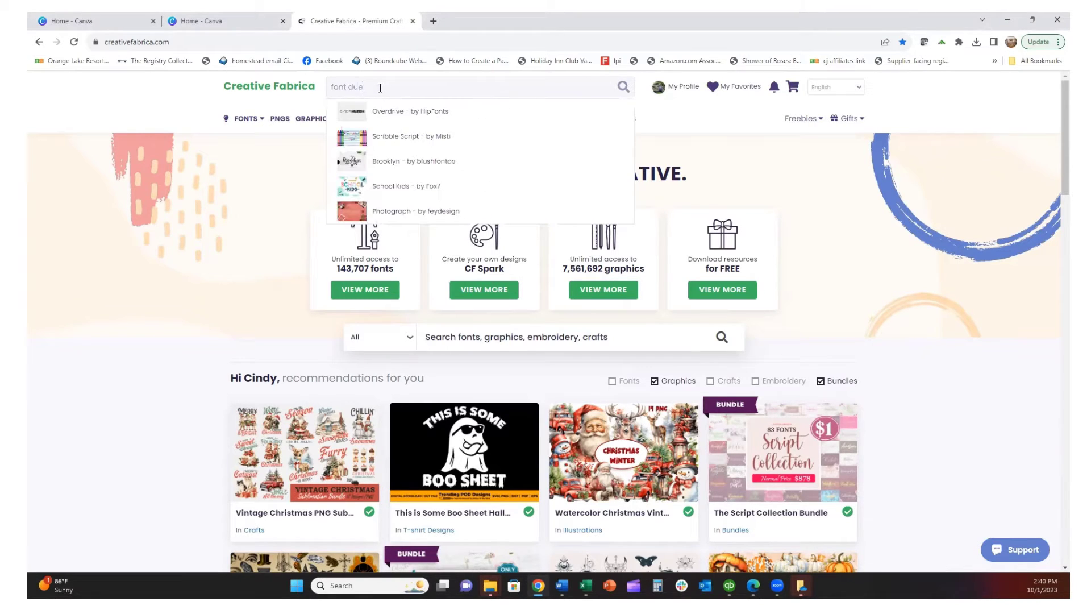
text(0)
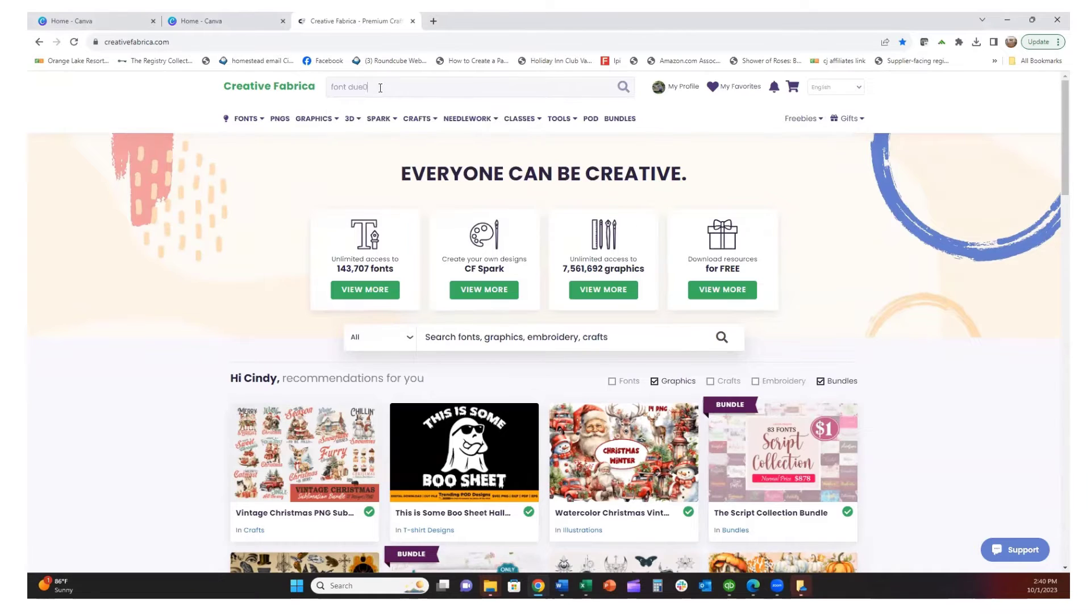
key(BackSpace)
key(BackSpace)
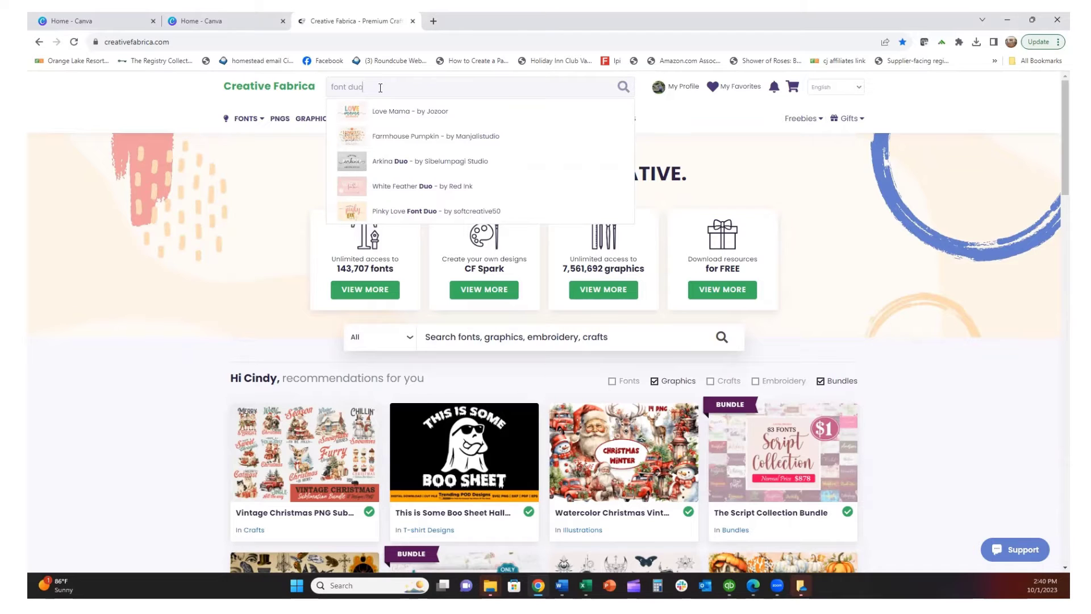
click(396, 116)
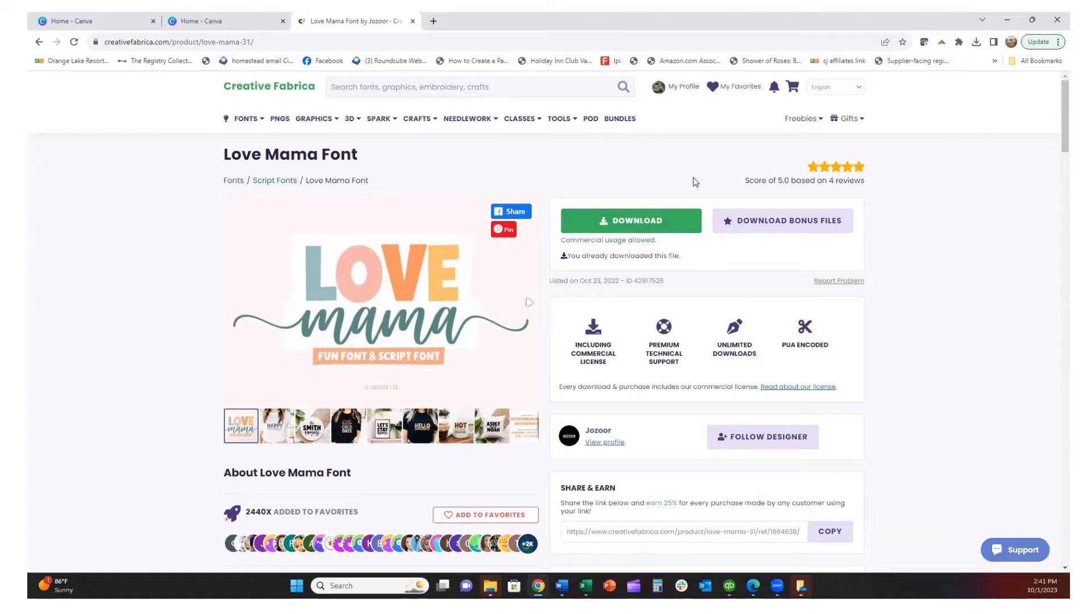
click(622, 224)
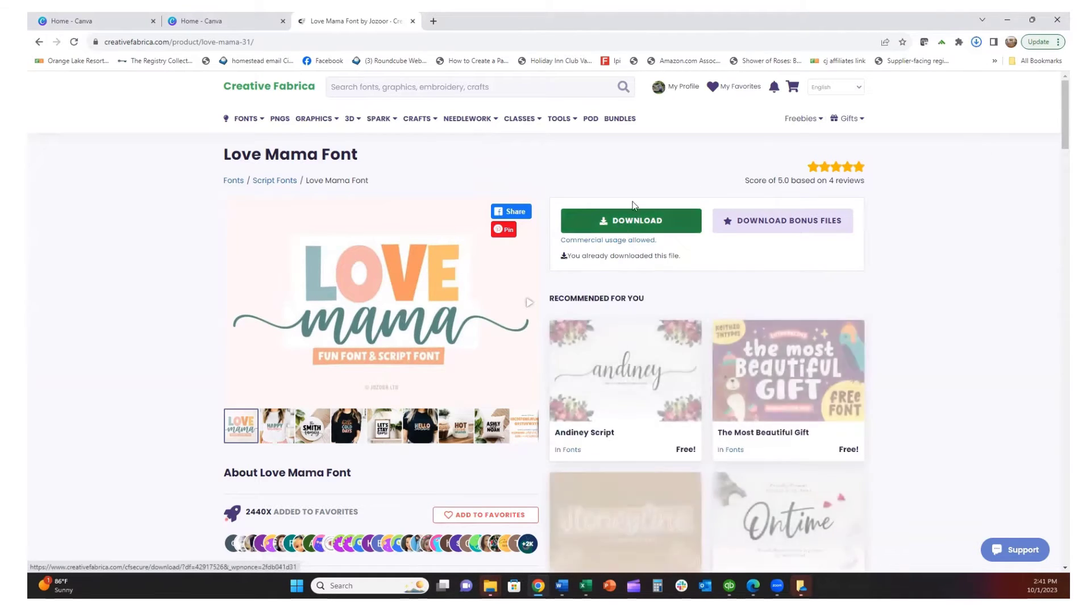
click(976, 42)
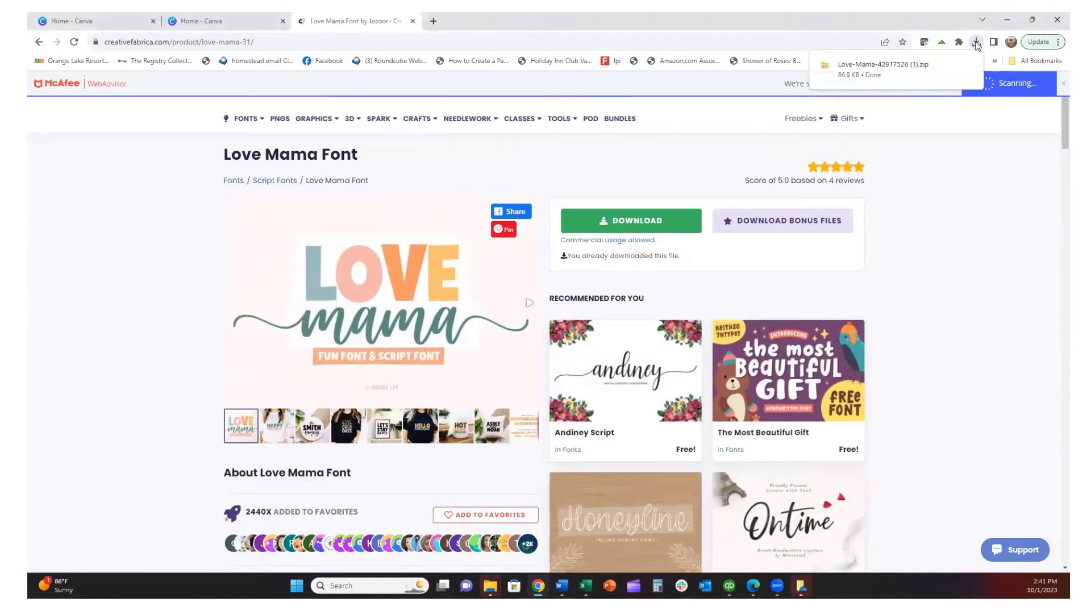
Step: Extract the Love Mama zip to its four font files, then return to Canva's home tab
click(871, 64)
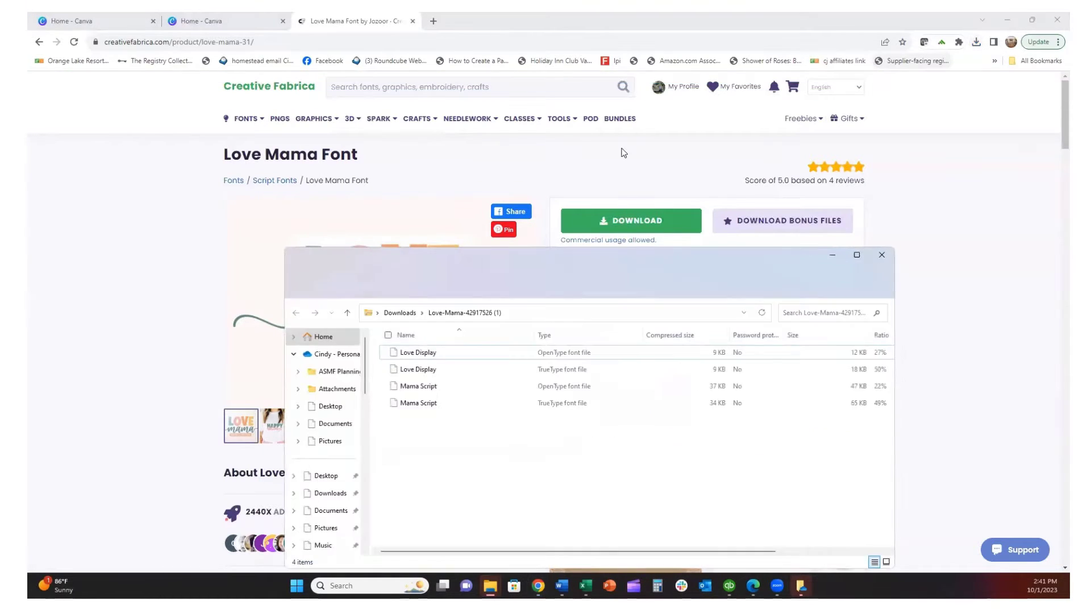
click(629, 283)
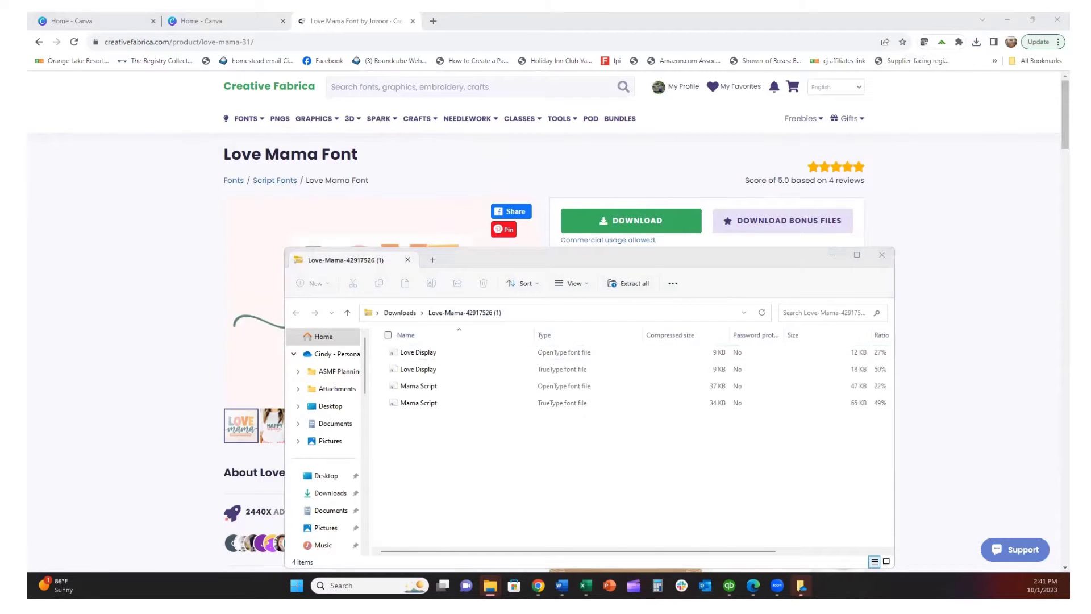
click(711, 303)
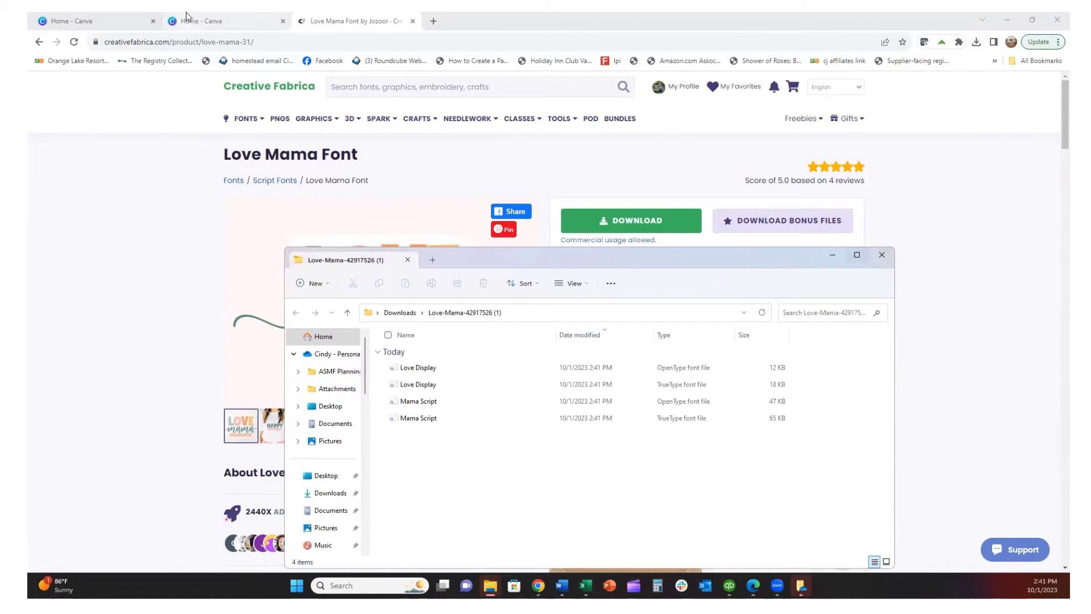
click(210, 23)
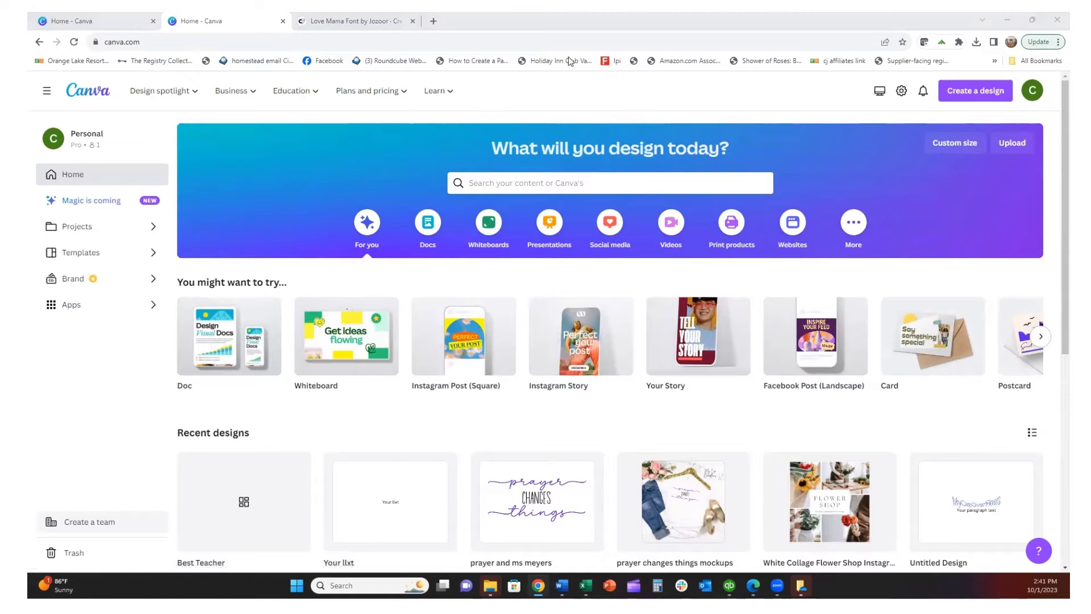
Step: Create a blank design using the recent 5400 × 4500 px custom size
click(958, 146)
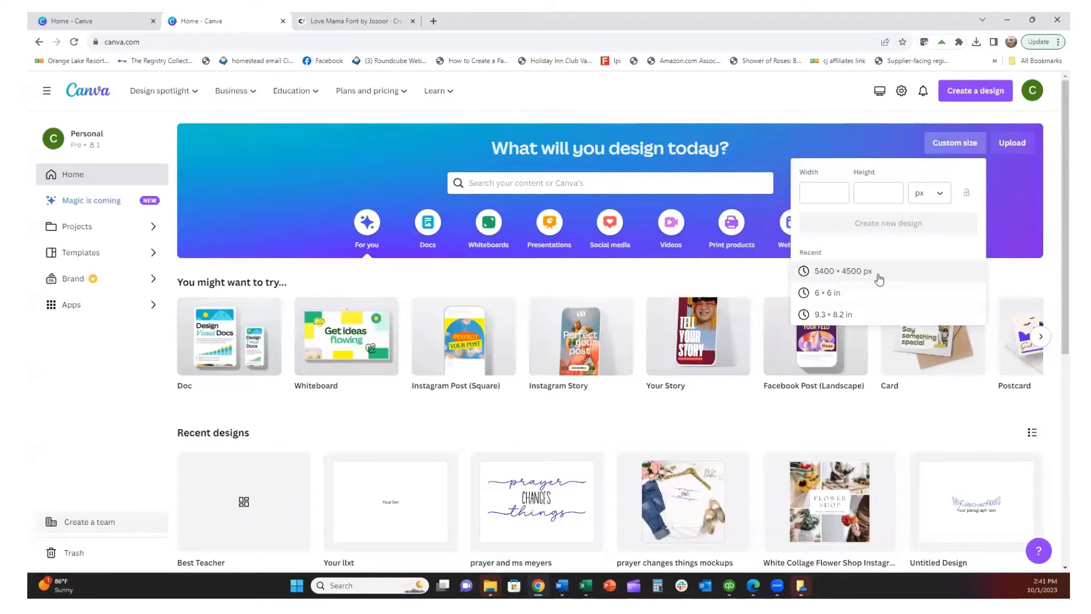
click(845, 275)
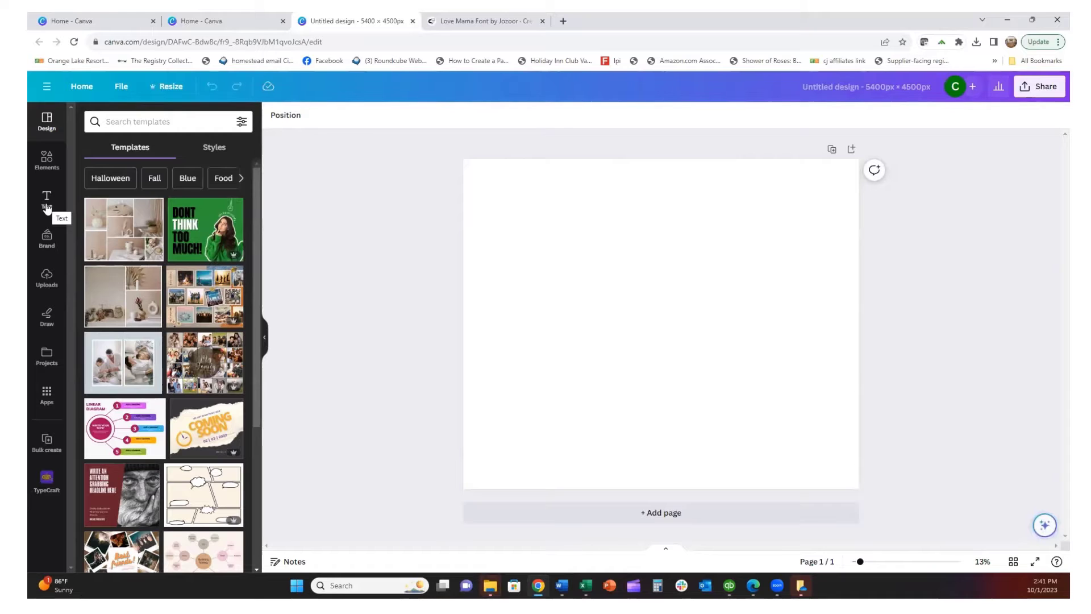
Step: Add a text box and replace its placeholder with 'favorite teacher'
click(47, 206)
click(162, 152)
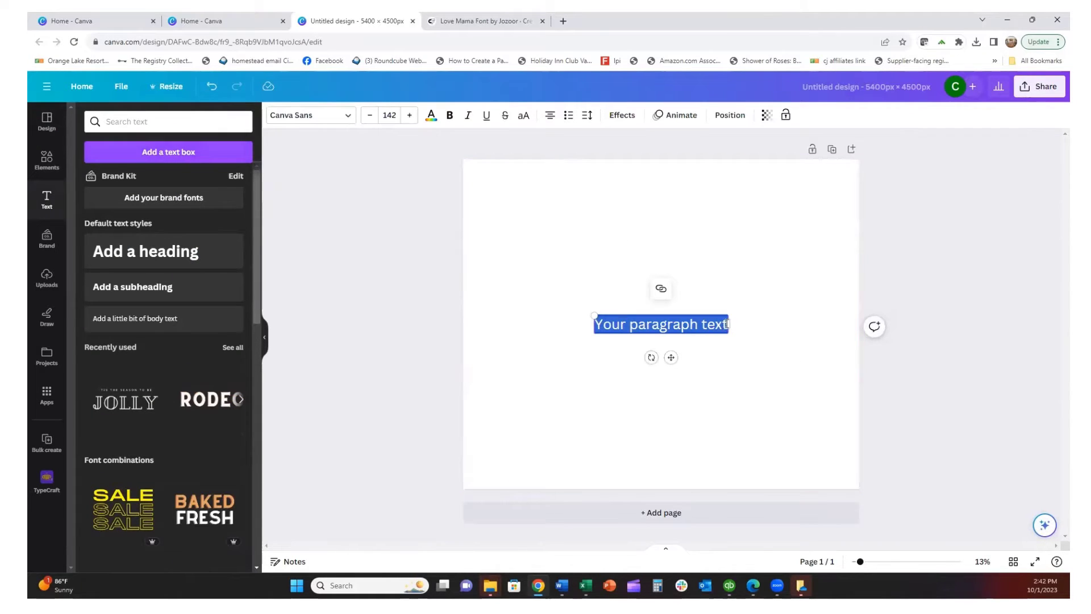
click(728, 324)
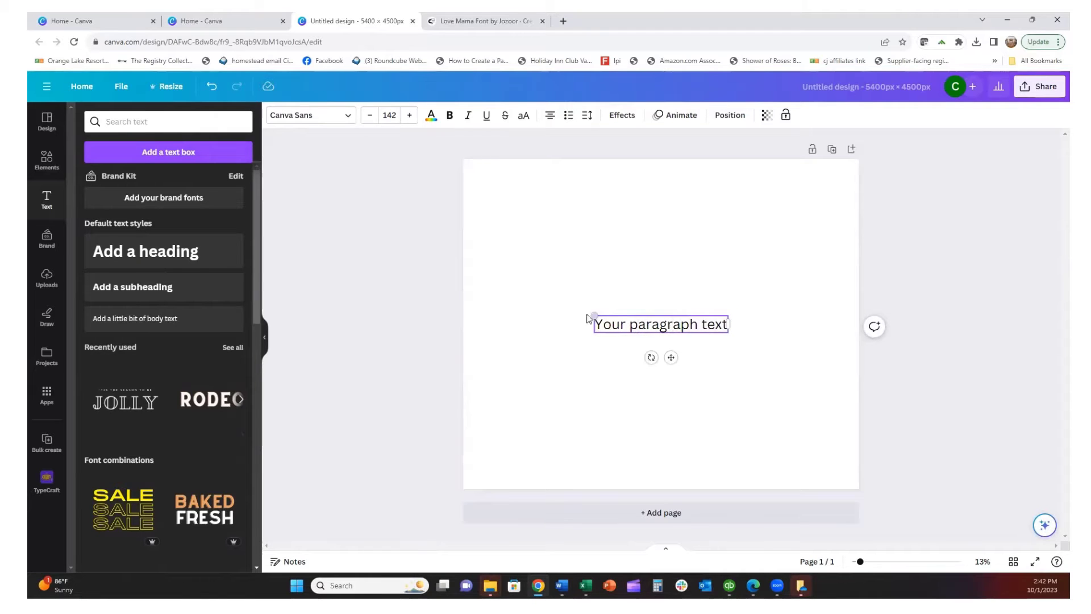
drag(595, 324, 743, 324)
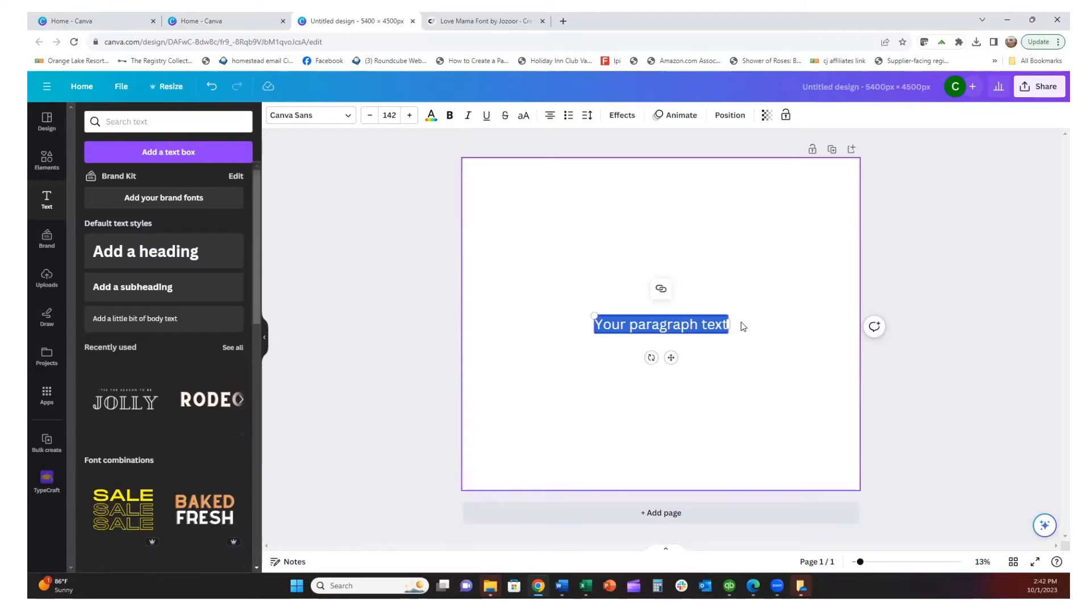
text(favo)
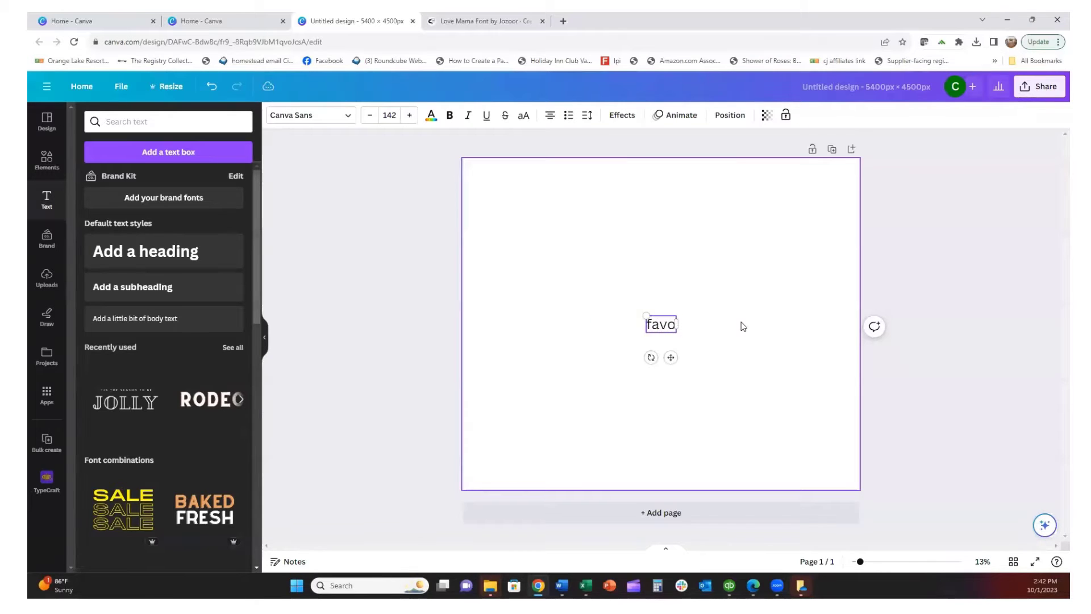
text(rite teac)
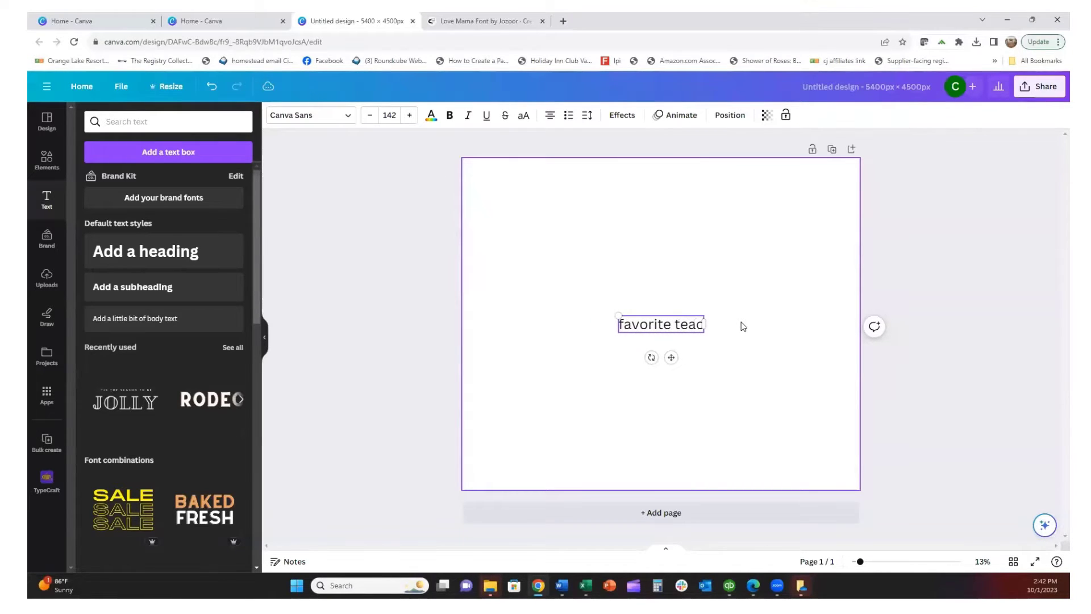
text(her)
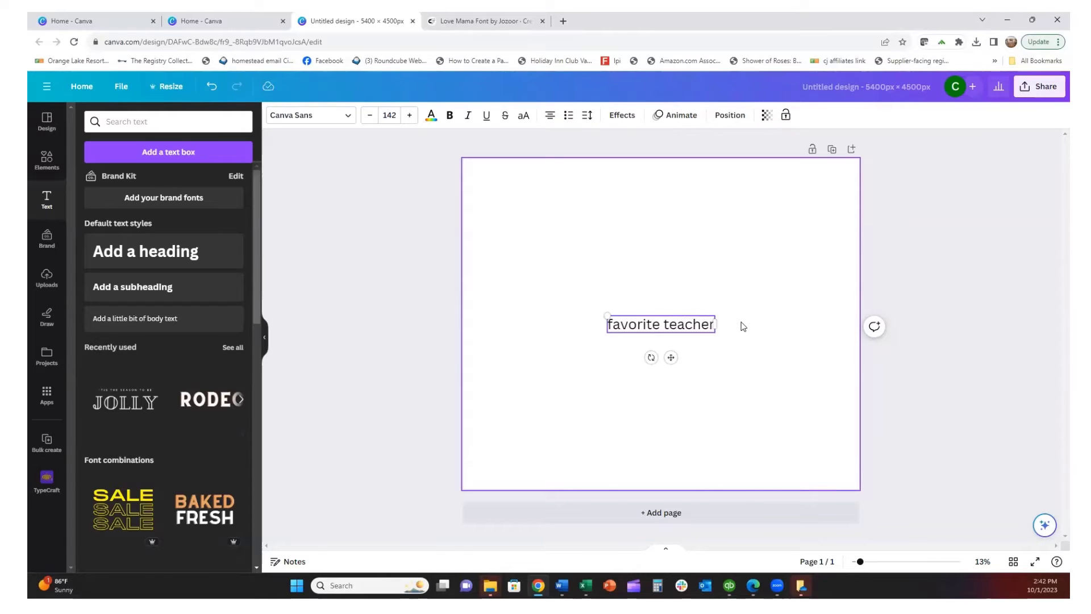
click(756, 416)
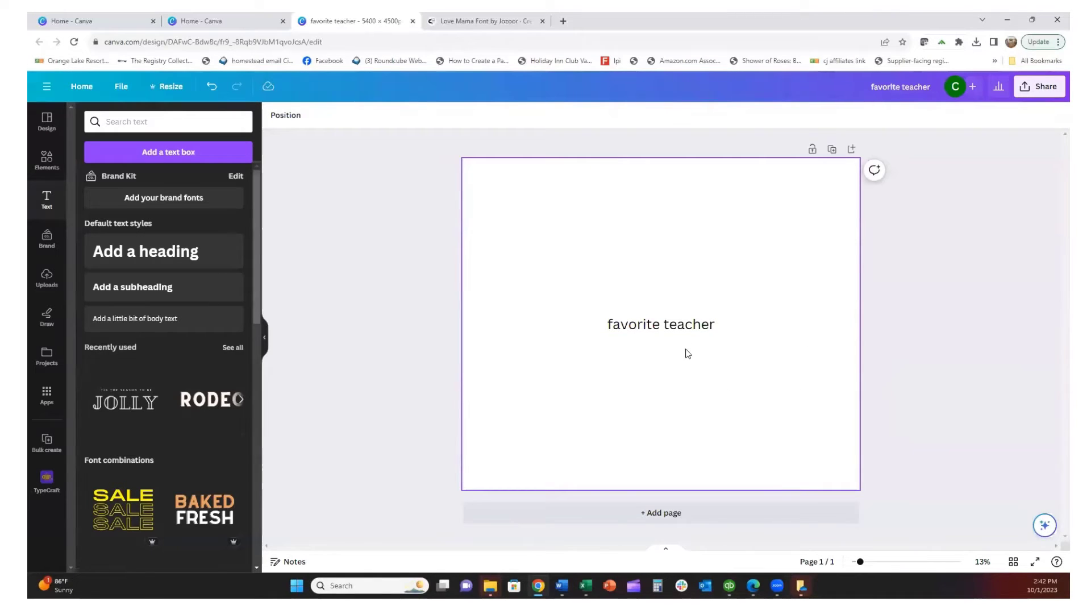
click(685, 329)
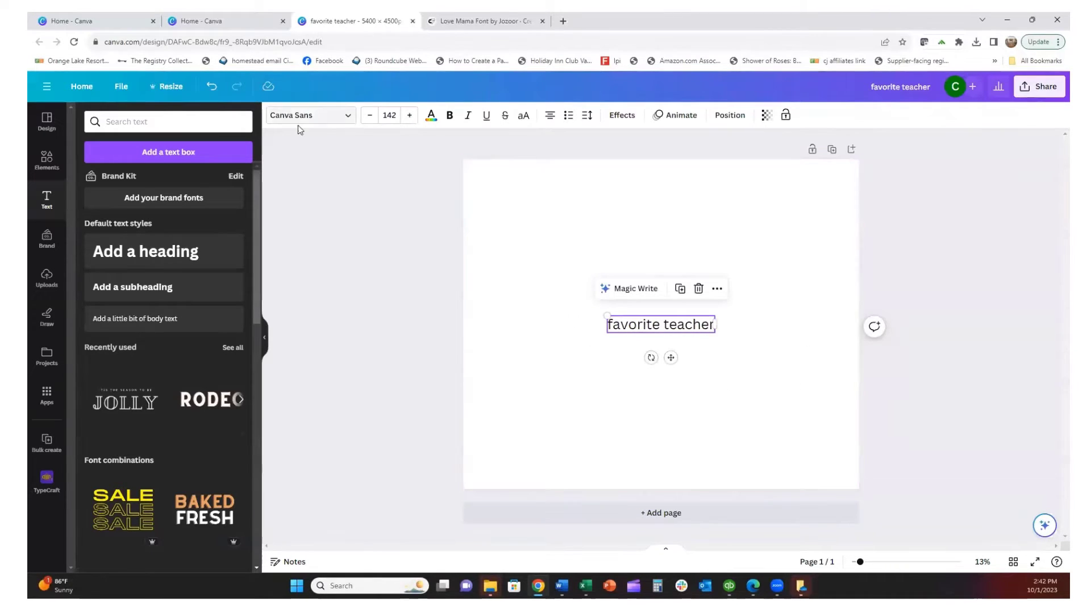
Step: Upload the Mama Script font file as a custom Canva font
click(348, 118)
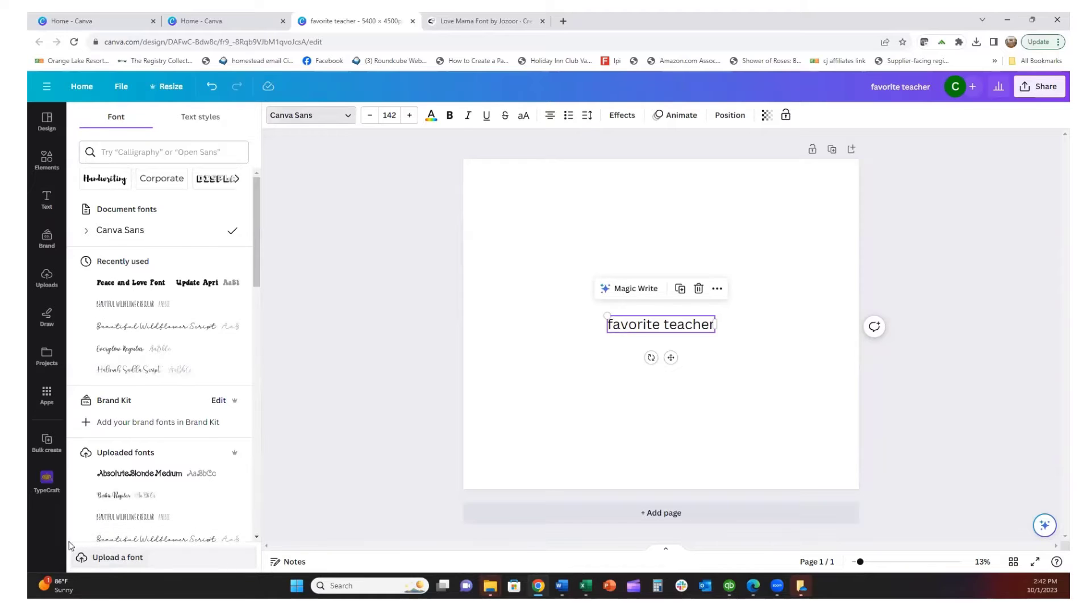
click(104, 559)
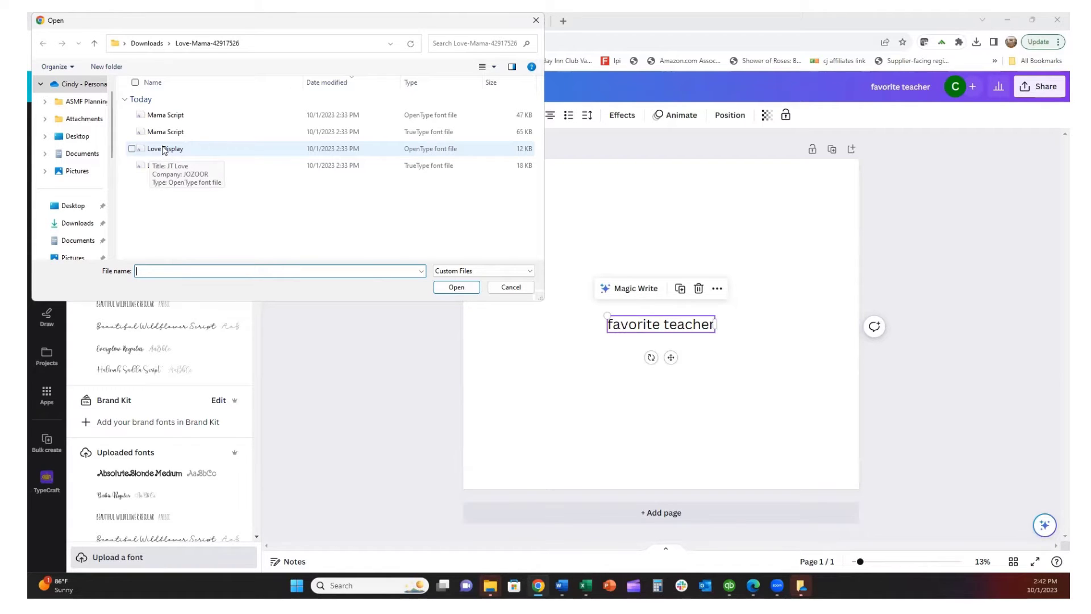
click(165, 116)
click(457, 287)
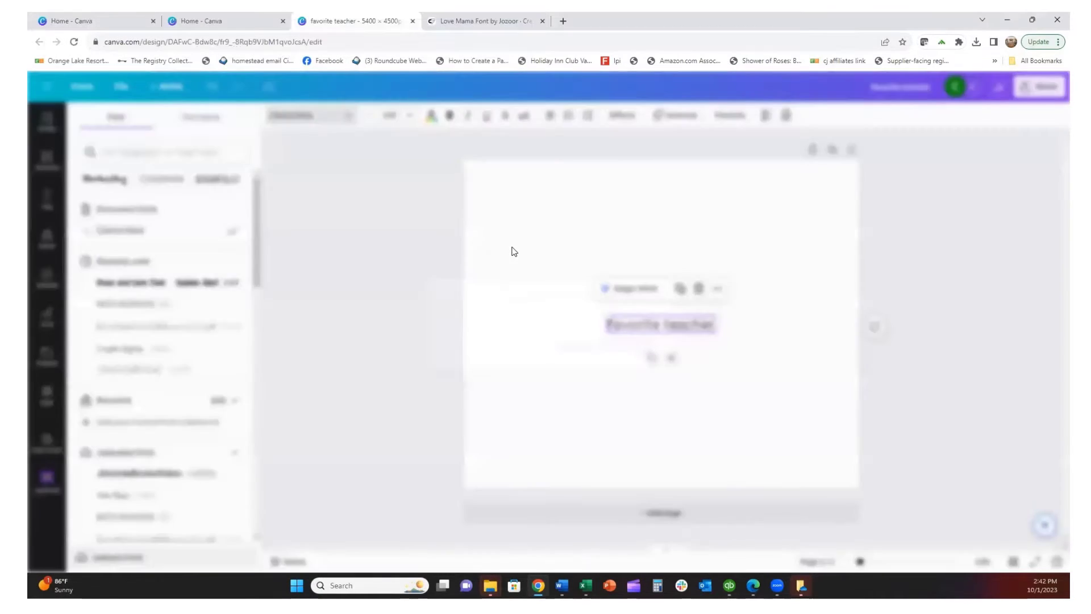
click(623, 353)
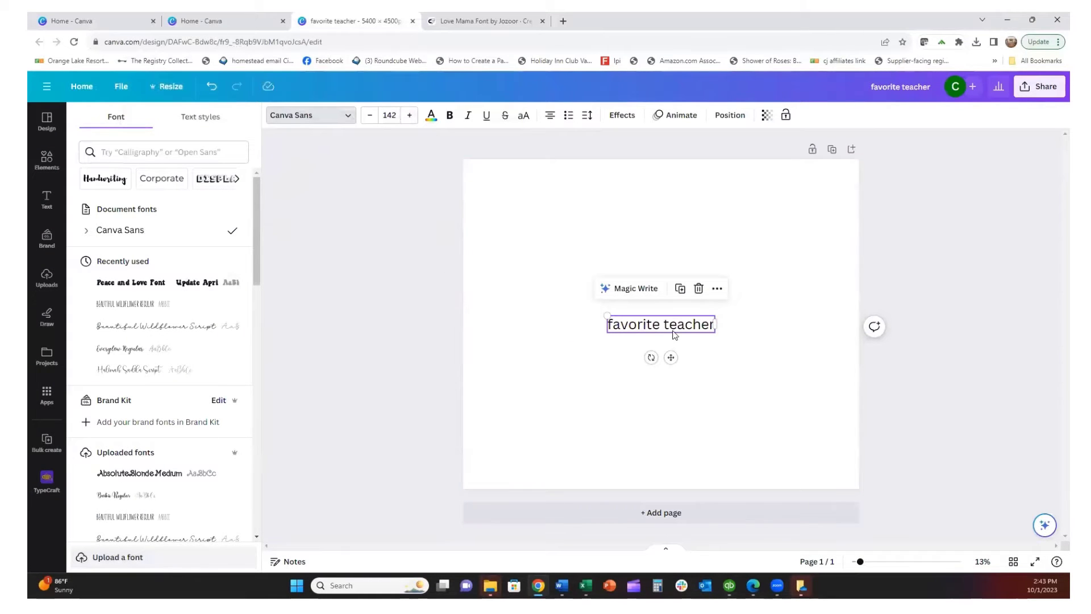
Step: Upload the Love Display .otf font file as well, confirming the font rights
click(346, 119)
click(346, 120)
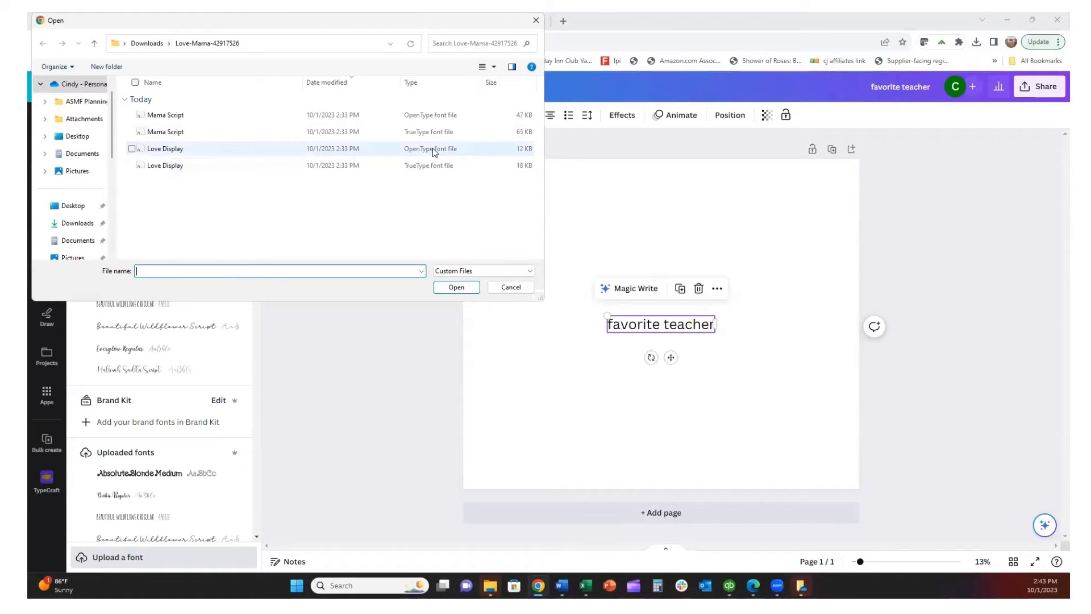
click(262, 150)
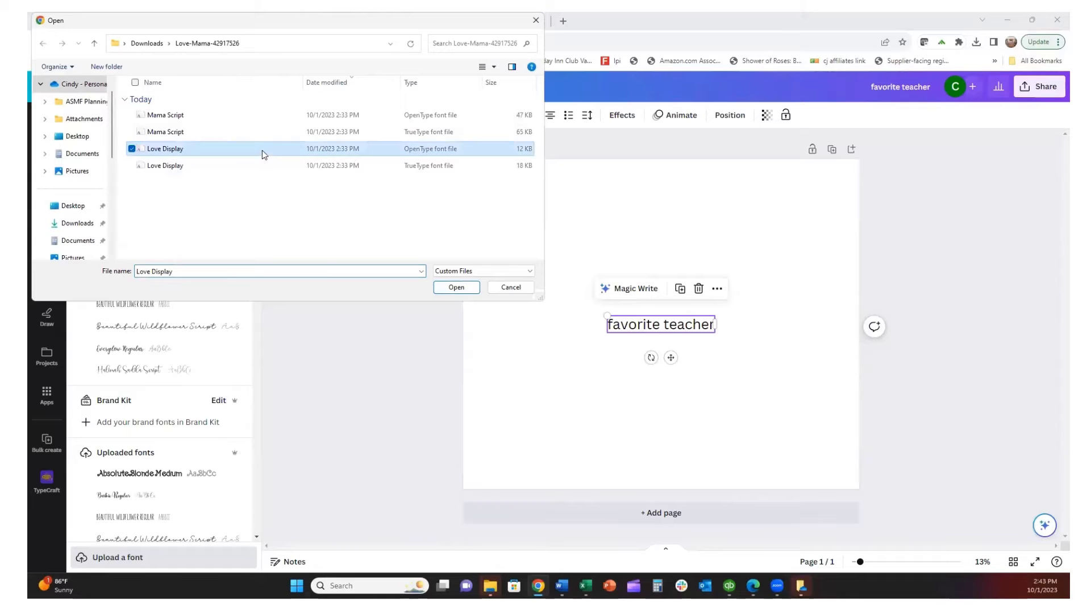
click(456, 288)
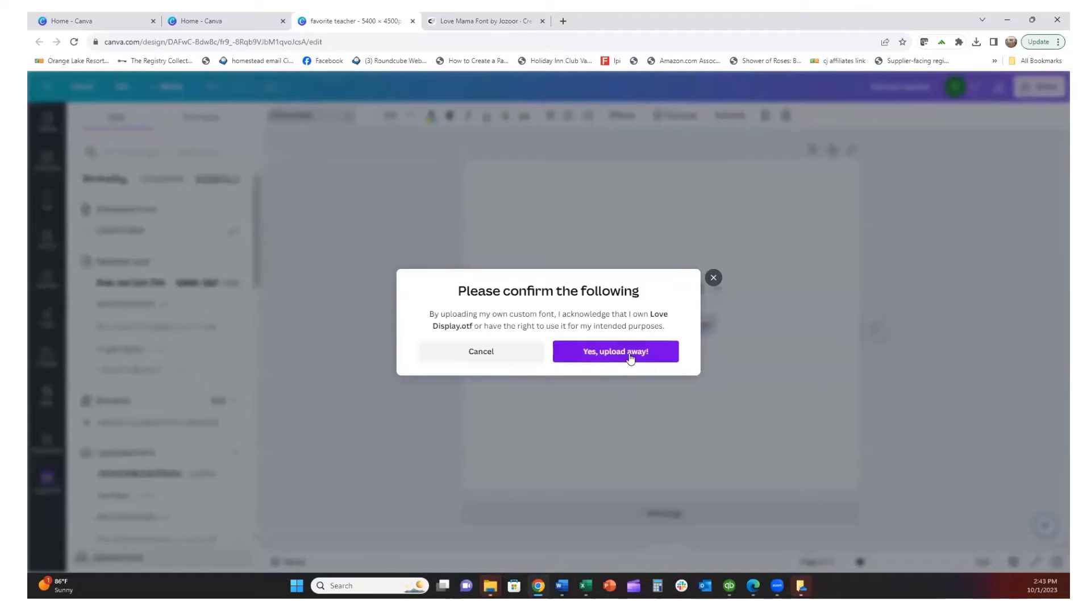
click(630, 358)
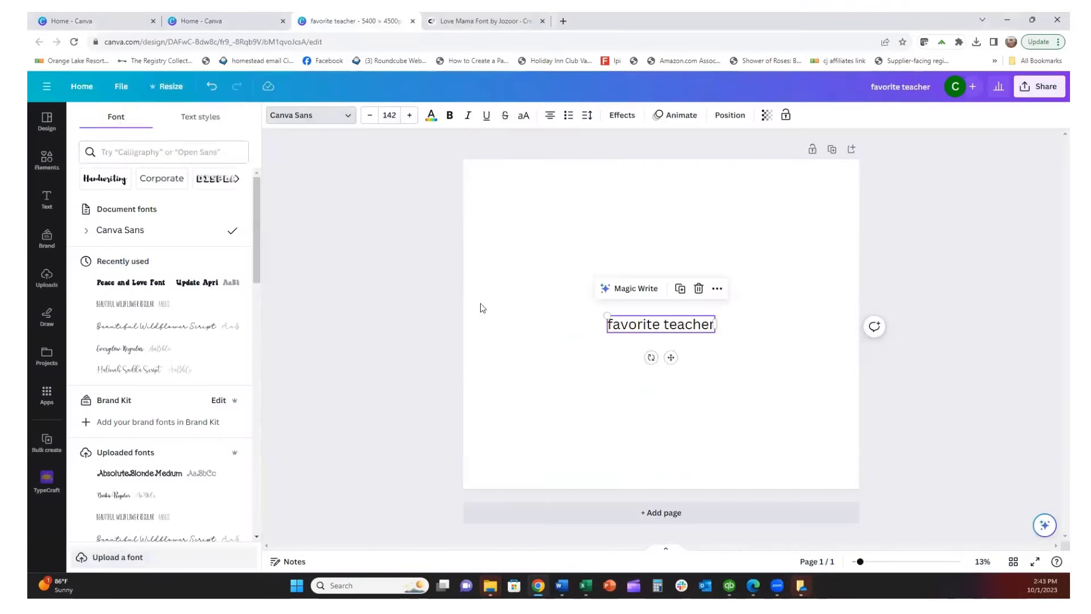
Step: Delete 'teacher' from the text box so it reads only 'favorite'
click(667, 325)
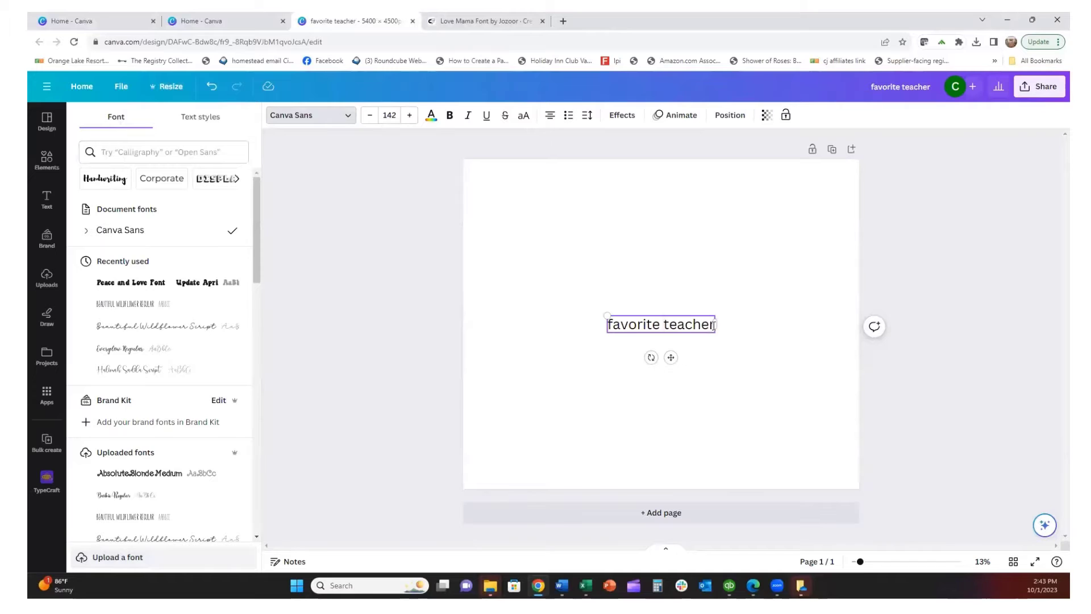
drag(713, 326, 606, 325)
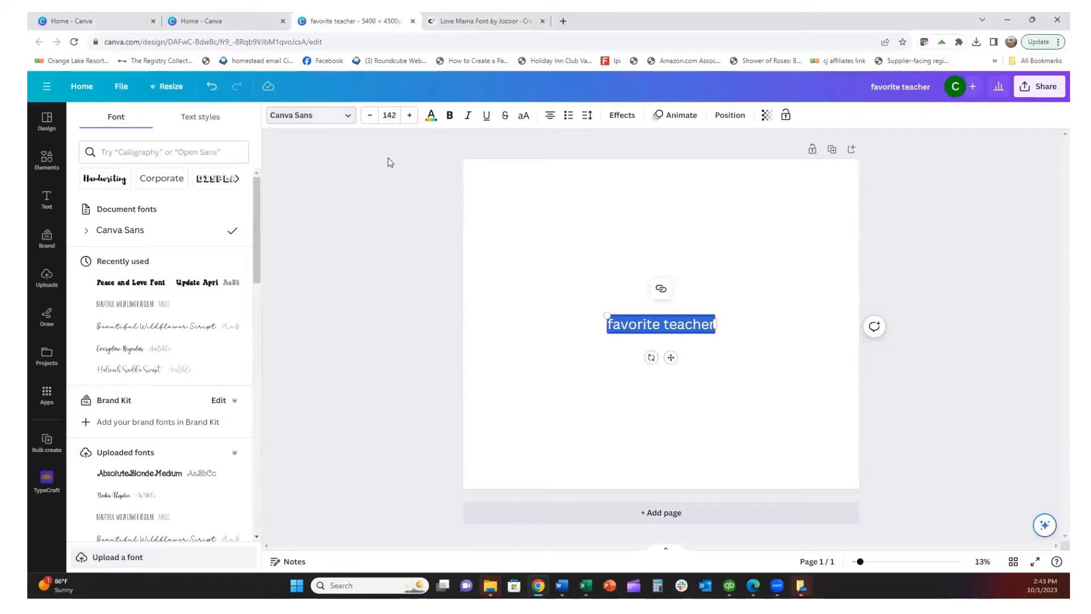
click(665, 327)
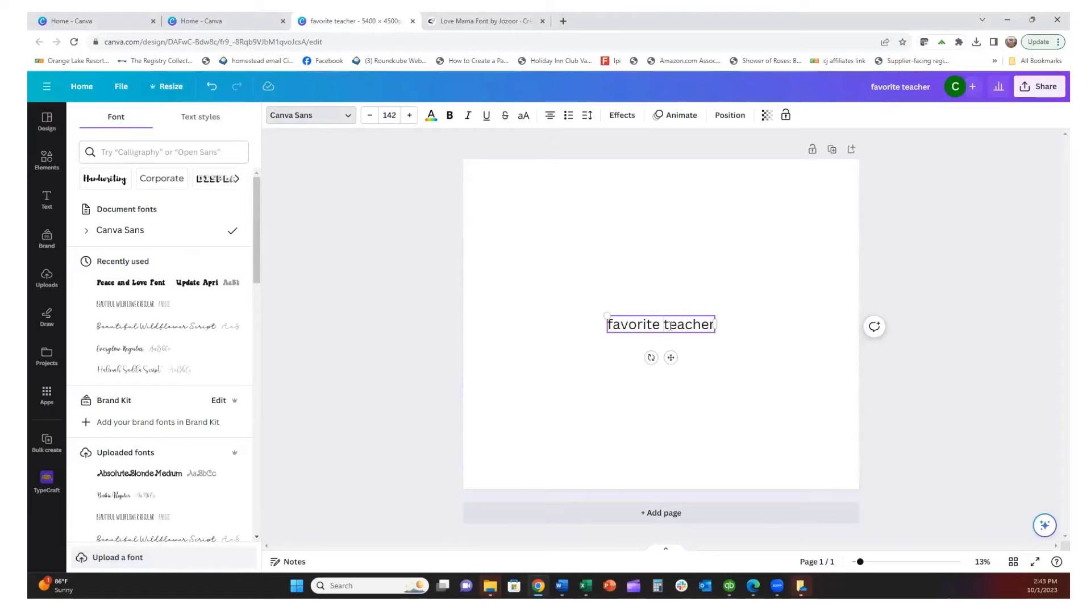
drag(663, 327, 714, 324)
key(BackSpace)
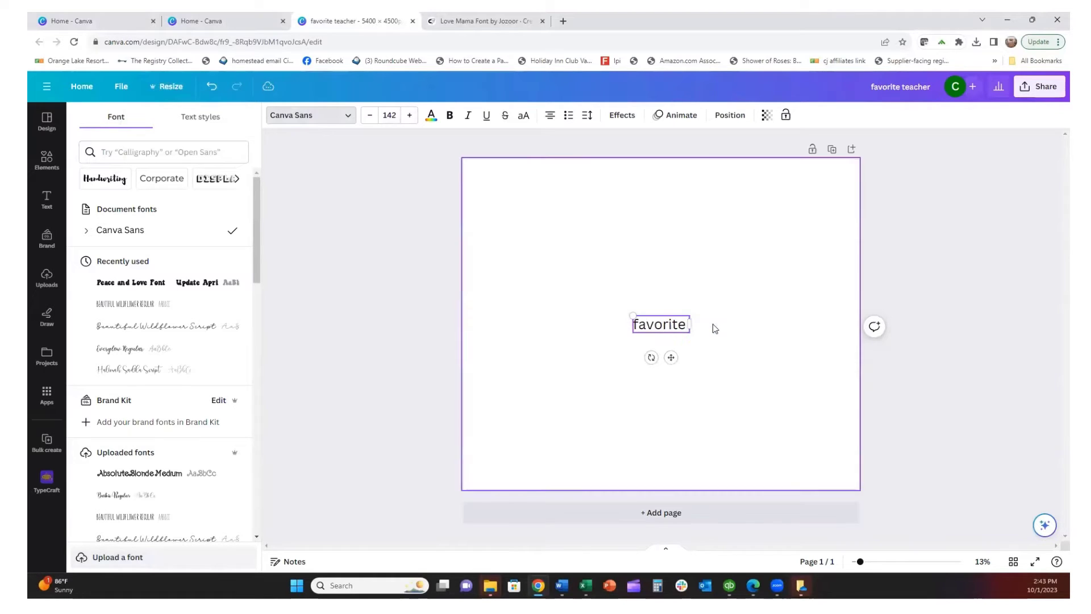
Step: Add a second text box reading 'teacher' below 'favorite'
click(62, 212)
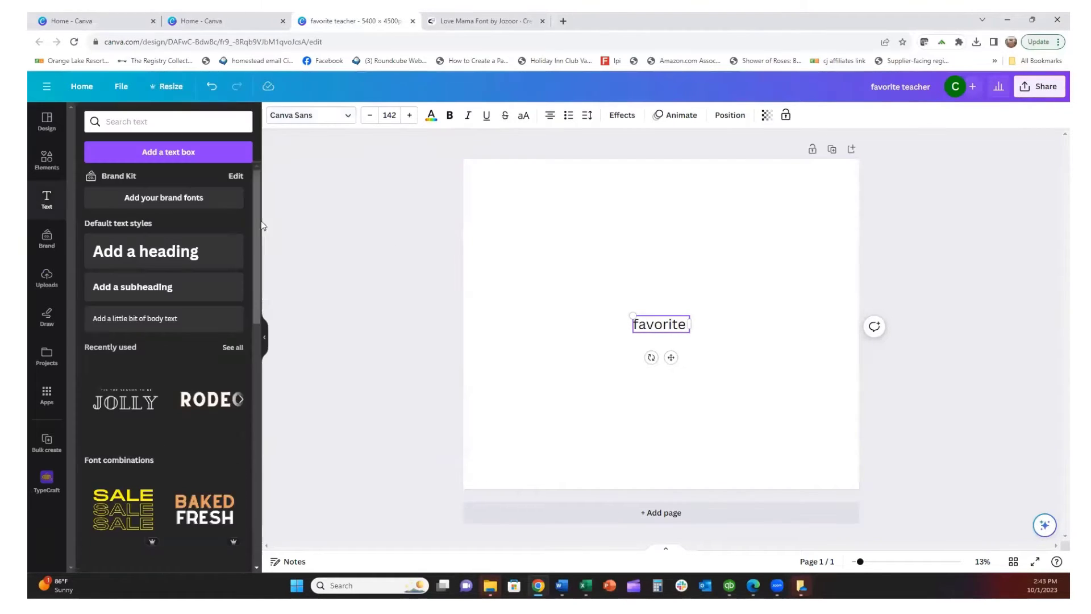
click(168, 151)
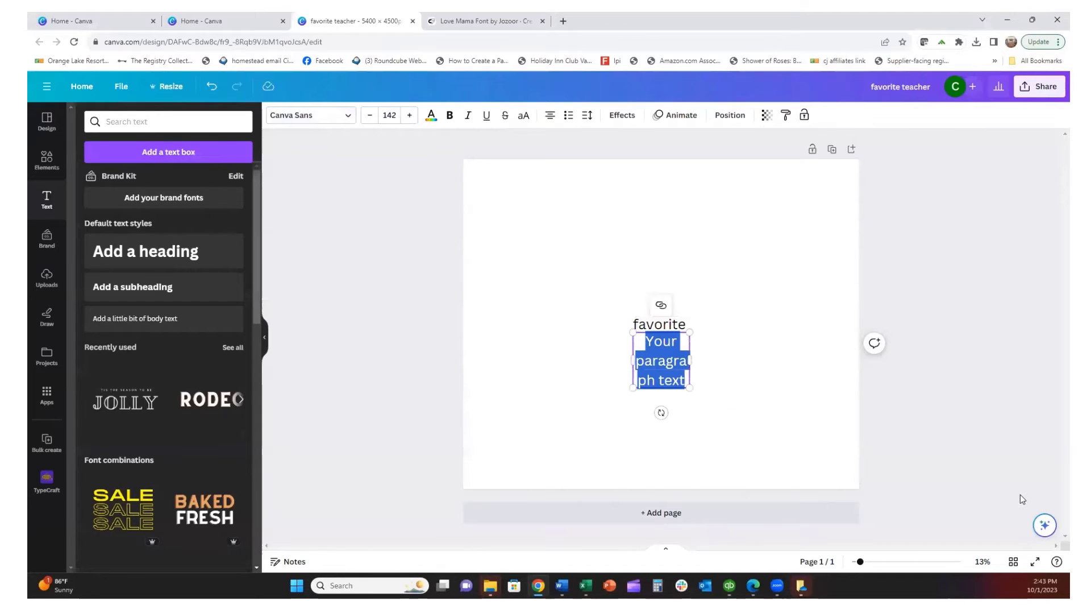
text(teacher)
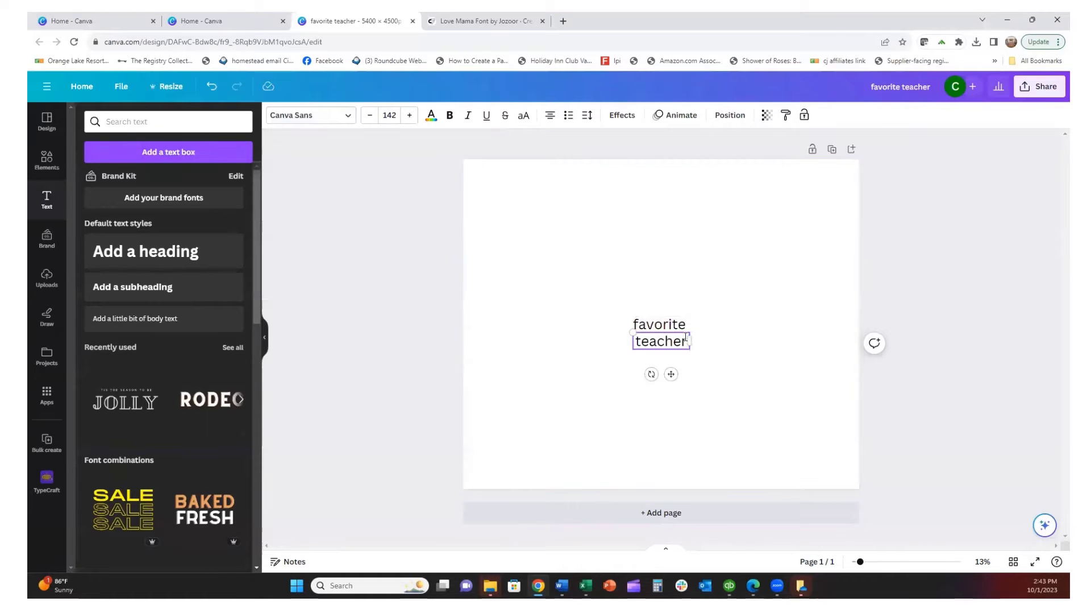
drag(686, 338, 634, 341)
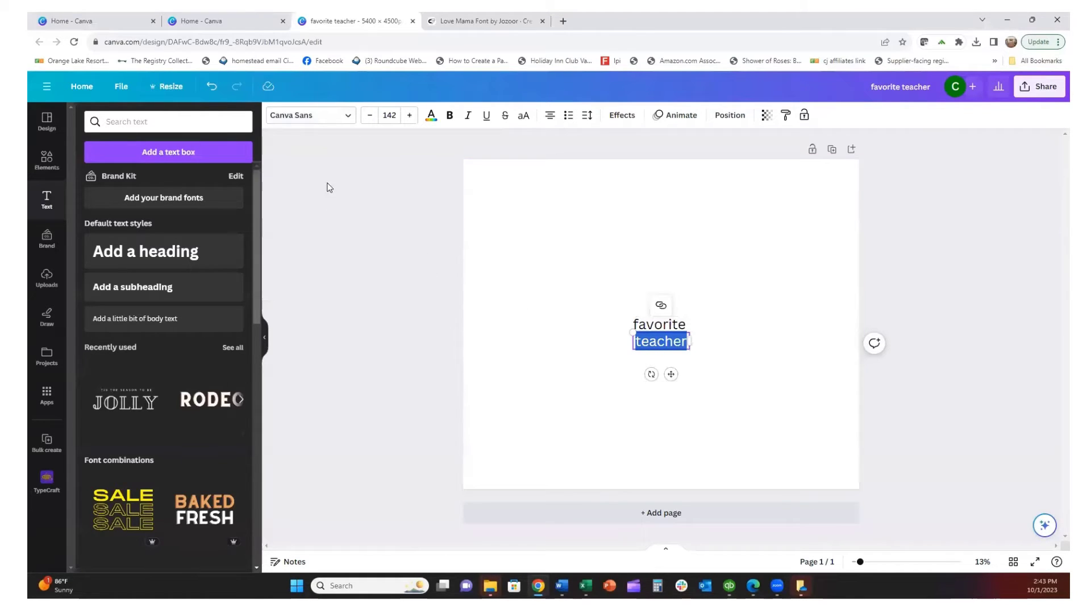
click(349, 120)
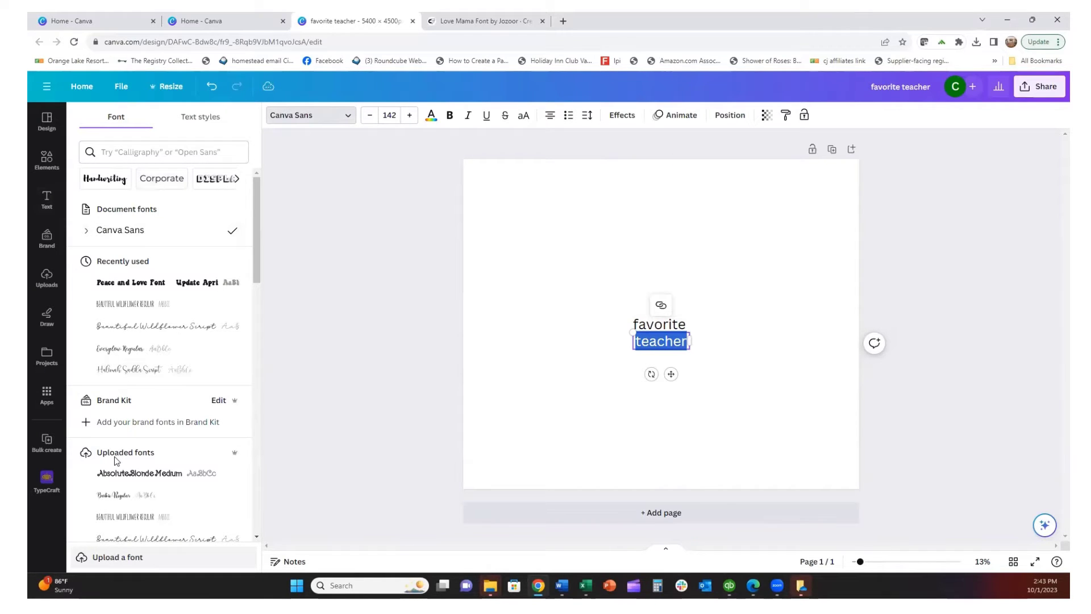
Step: Apply the uploaded JT Mama Regular font to 'teacher' from the Uploaded fonts list
scroll(116, 461, down, 3)
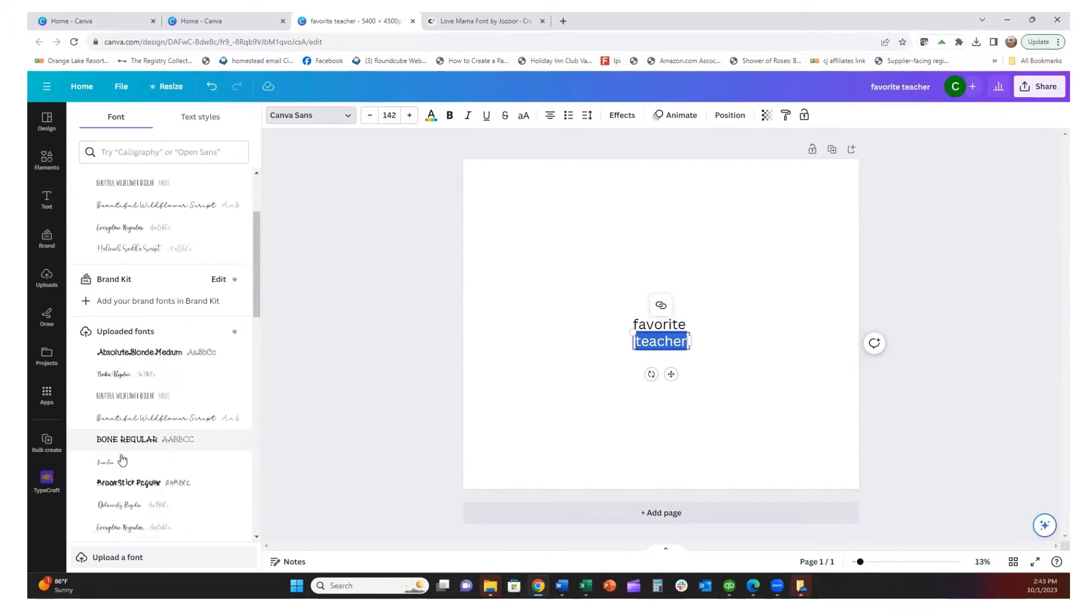
scroll(122, 460, down, 1)
scroll(139, 435, down, 3)
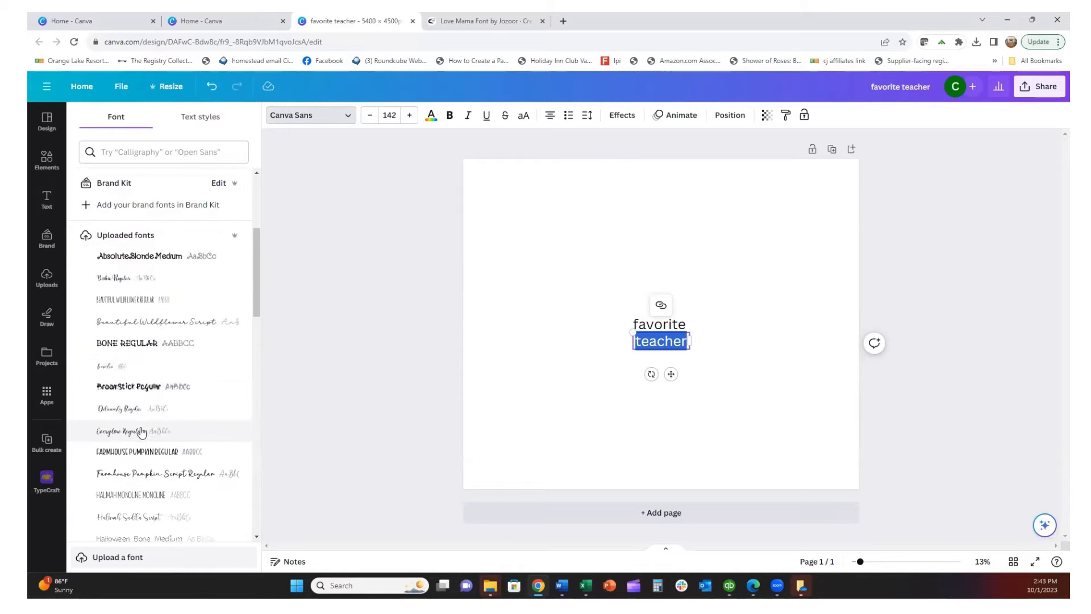
scroll(141, 430, down, 5)
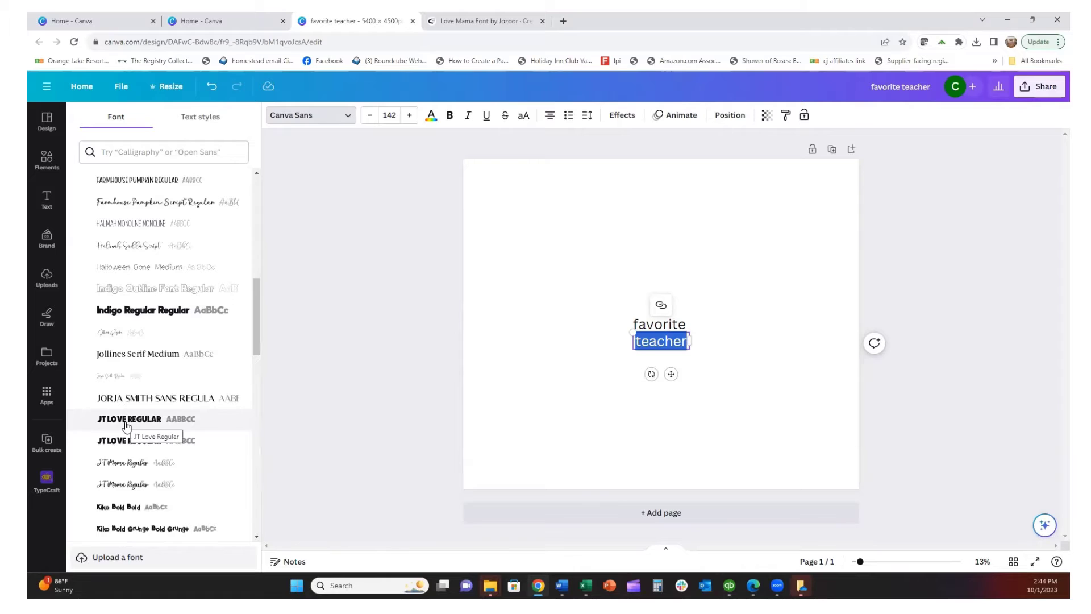
click(128, 465)
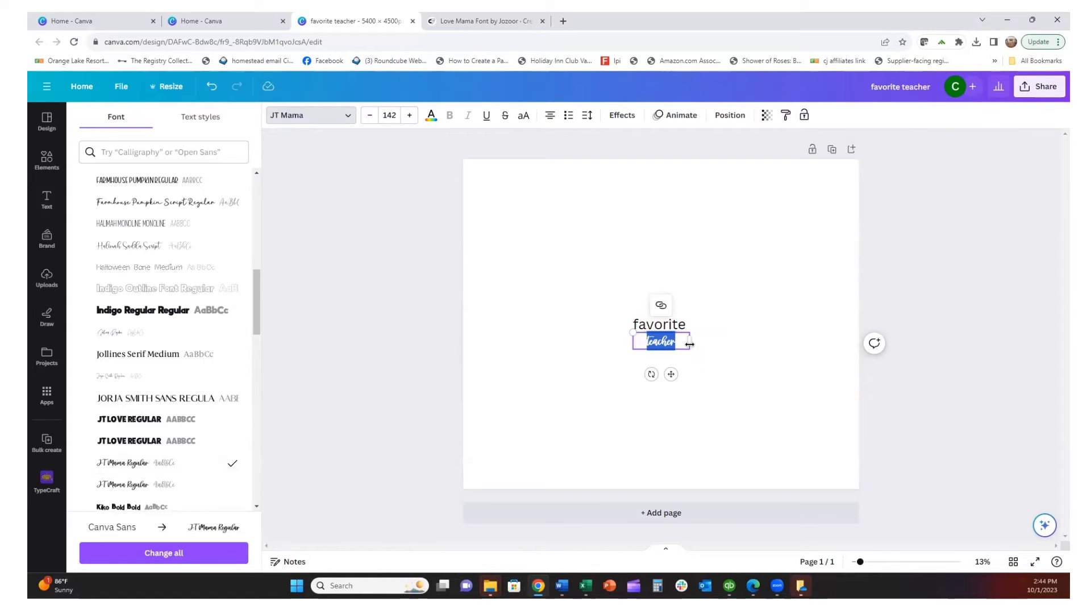
click(674, 322)
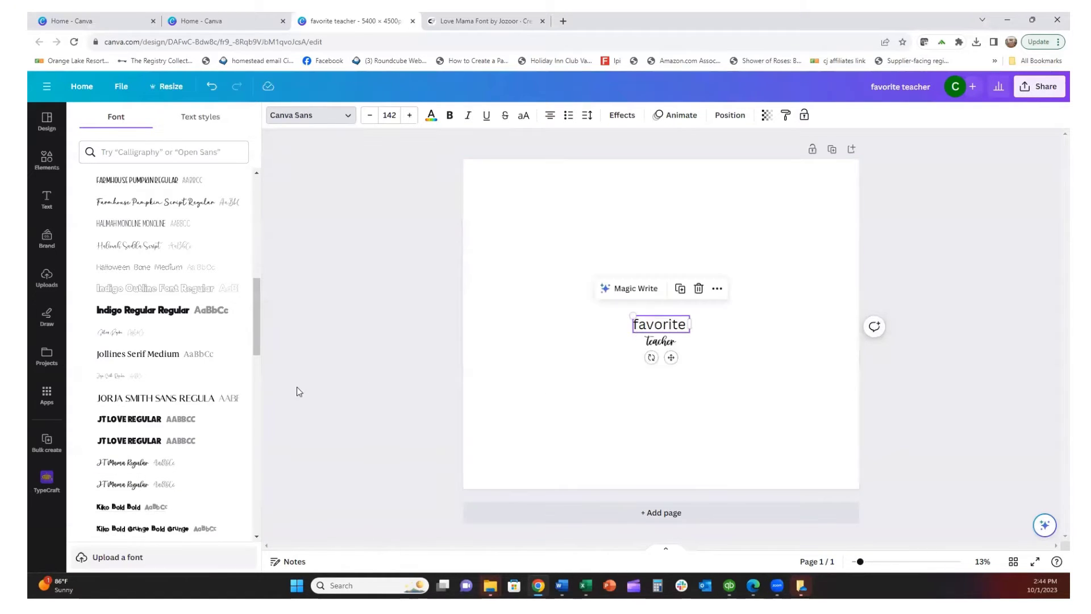
Step: Set 'favorite' in JT Love Regular, enlarge it to size 434 and move it up
click(139, 424)
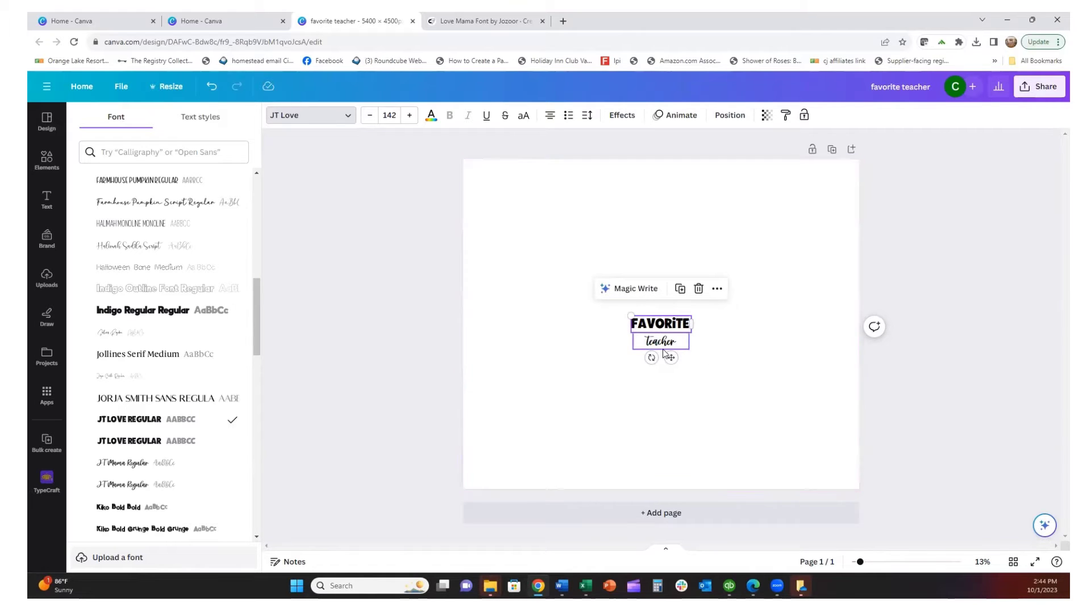
drag(631, 316, 512, 212)
drag(593, 319, 652, 276)
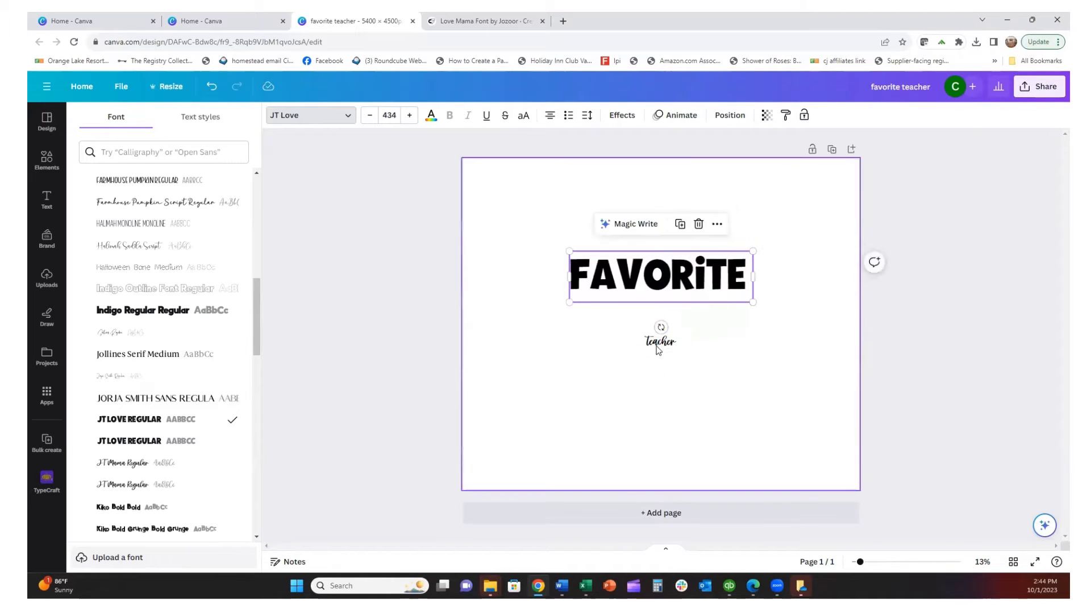
Step: Enlarge 'teacher' to size 949 and place it directly under FAVORITE
click(659, 341)
drag(632, 332, 479, 287)
drag(702, 355, 847, 432)
drag(645, 343, 644, 327)
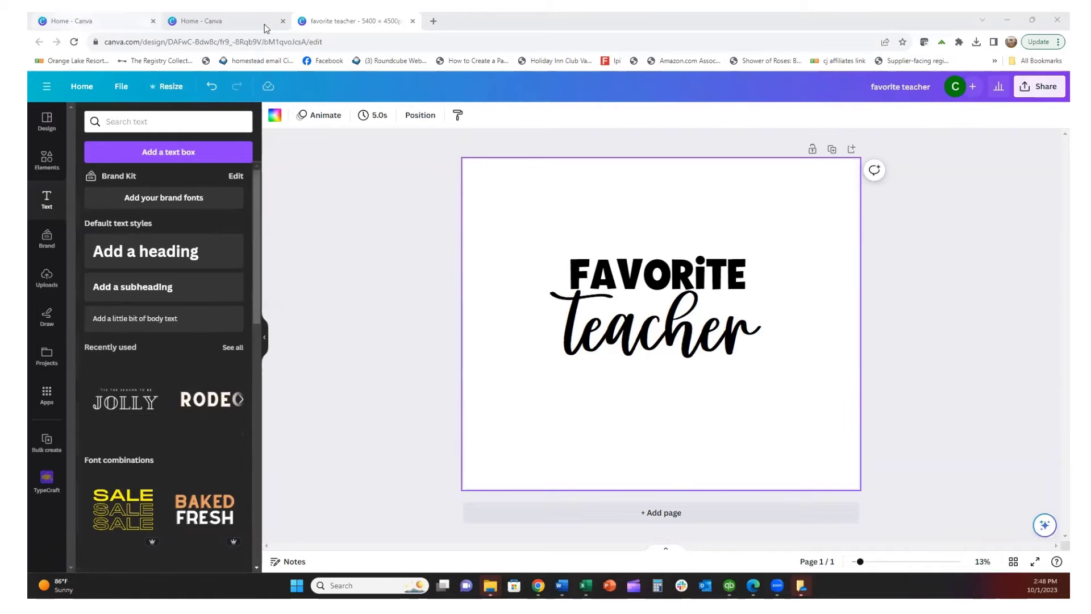
Step: Go to creativefabrica.com in a new tab and launch Fontcloud from the Tools menu
key(ctrl+t)
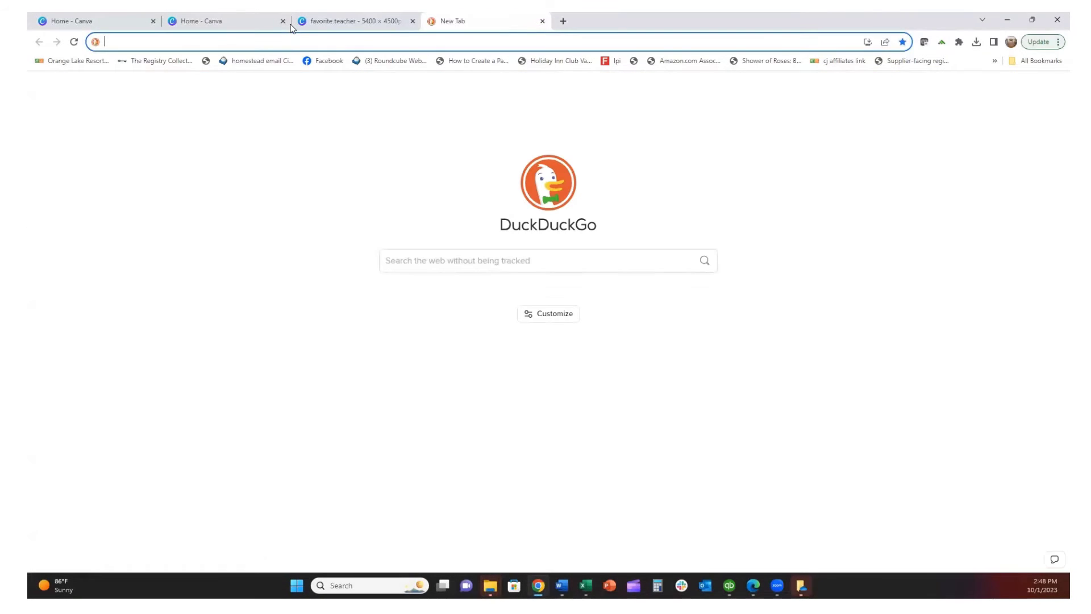
text(cr)
key(Return)
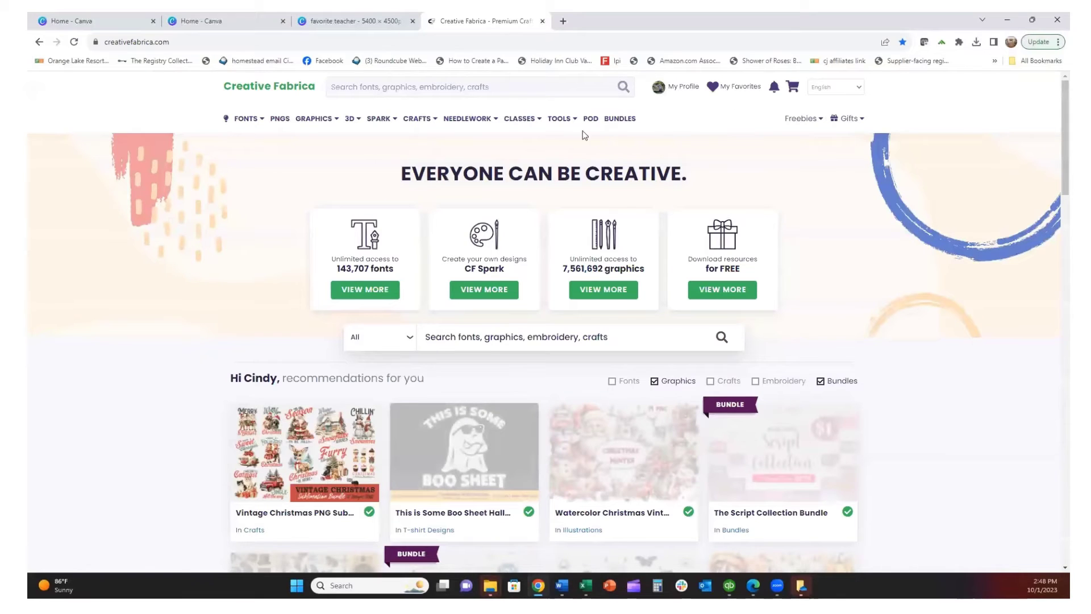
mouse_move(561, 120)
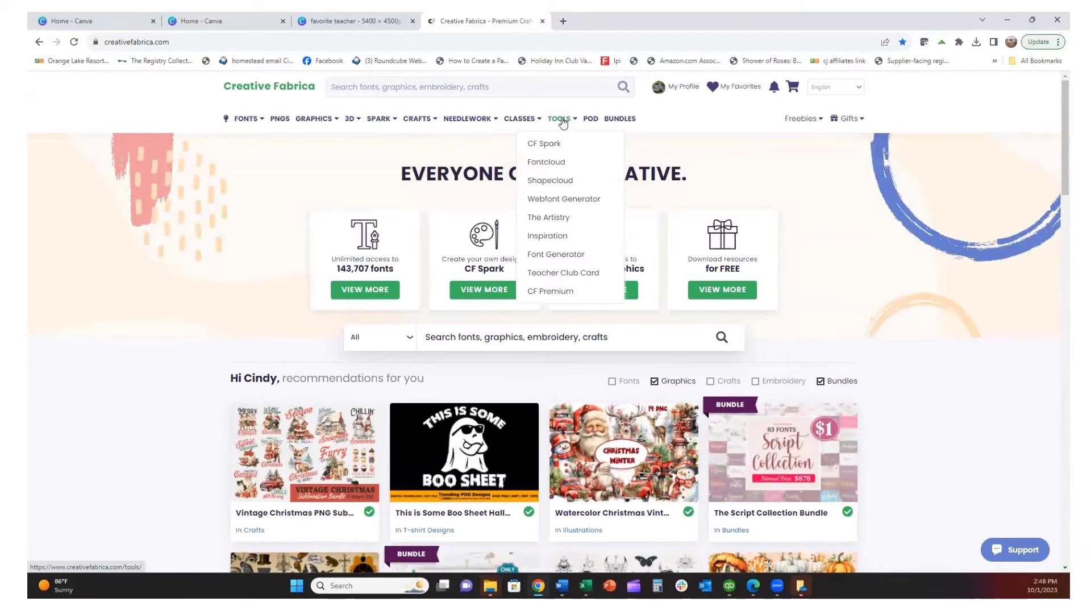
click(542, 164)
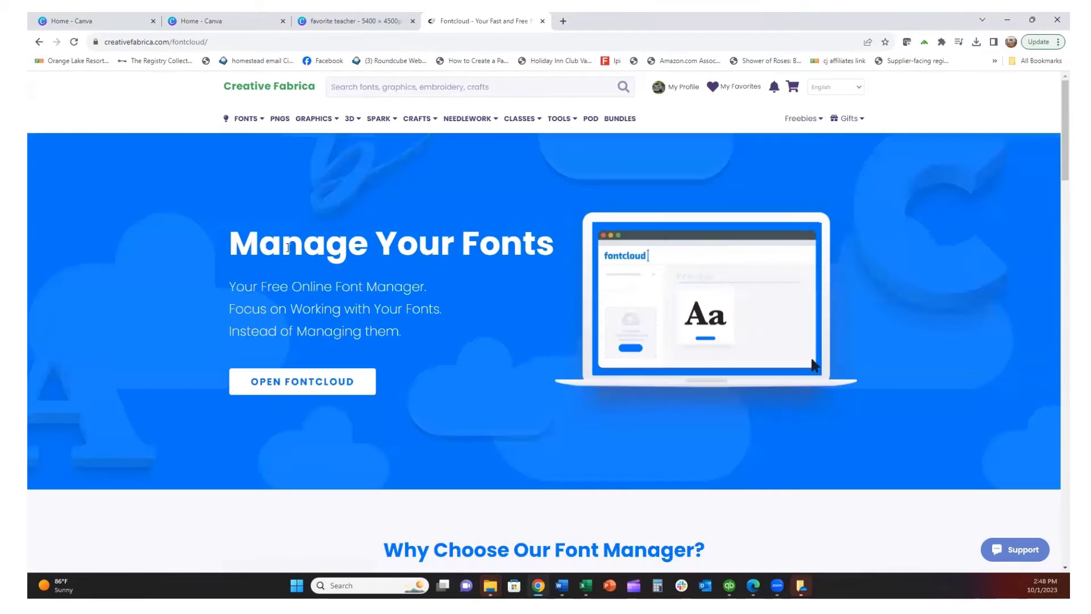
click(294, 382)
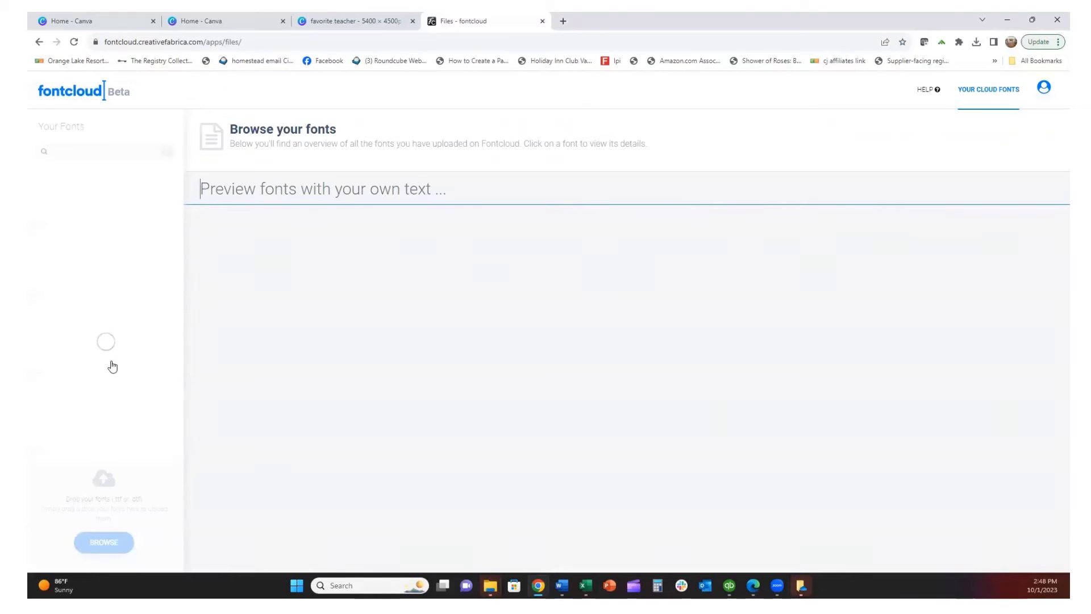
Step: Upload Mama Script.otf to Fontcloud
click(107, 541)
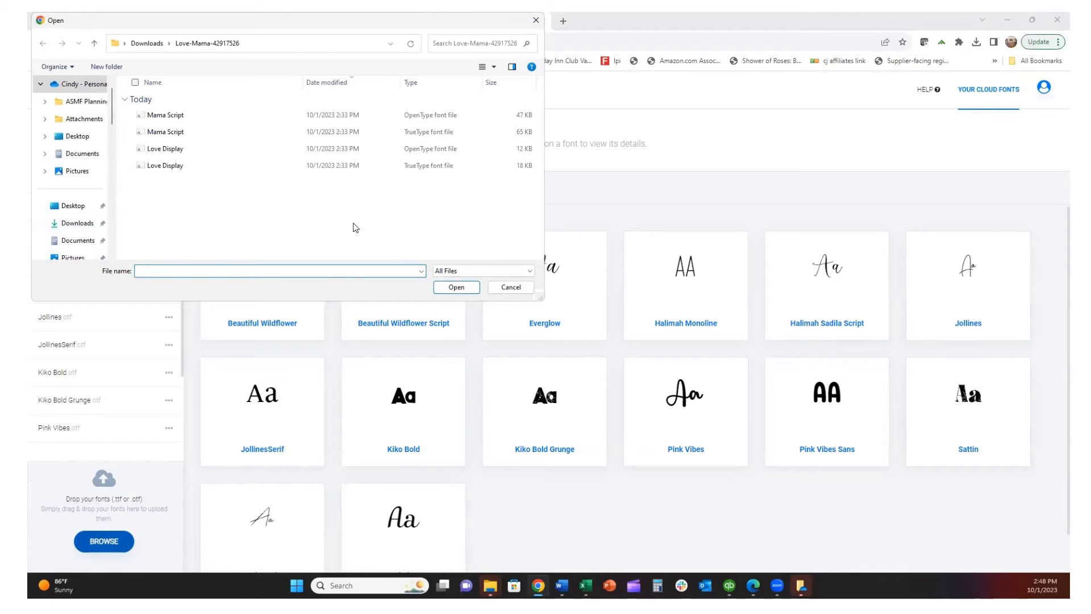
click(168, 119)
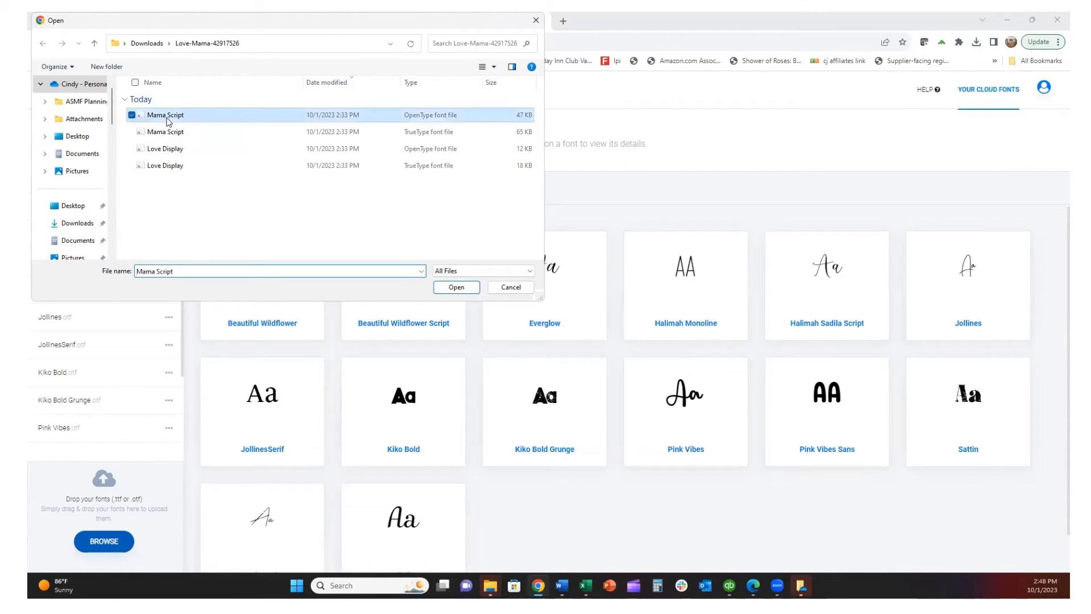
click(456, 287)
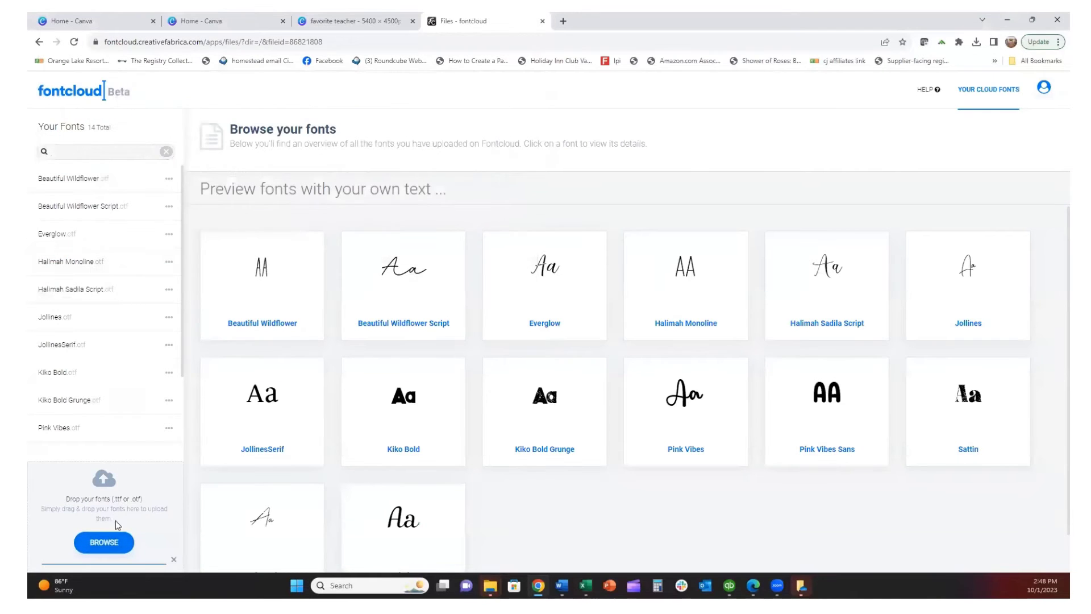
Step: Upload Love Display.otf to Fontcloud as well
click(104, 542)
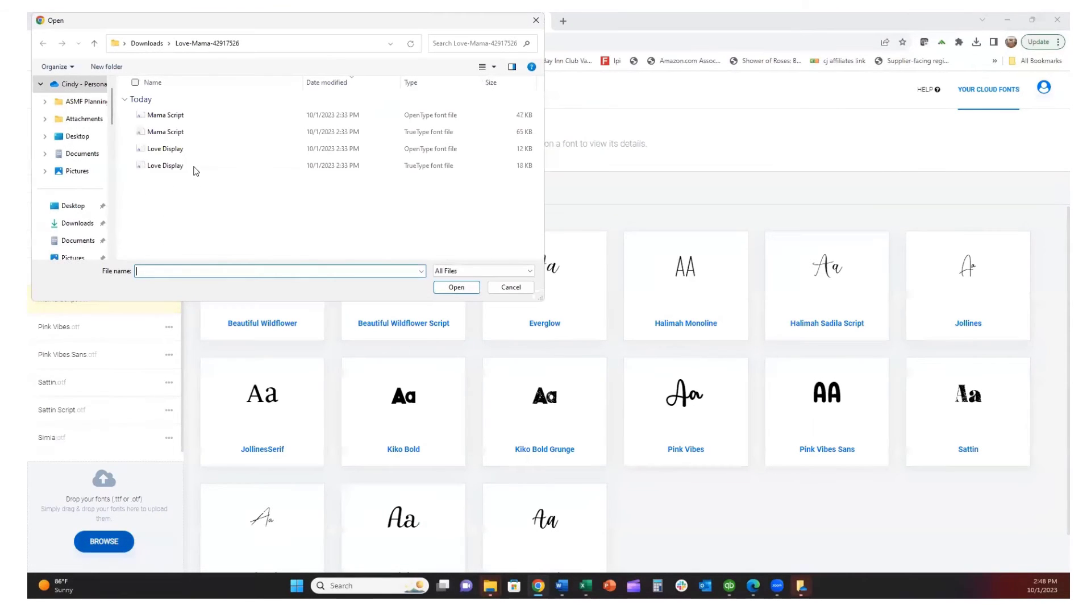
click(164, 151)
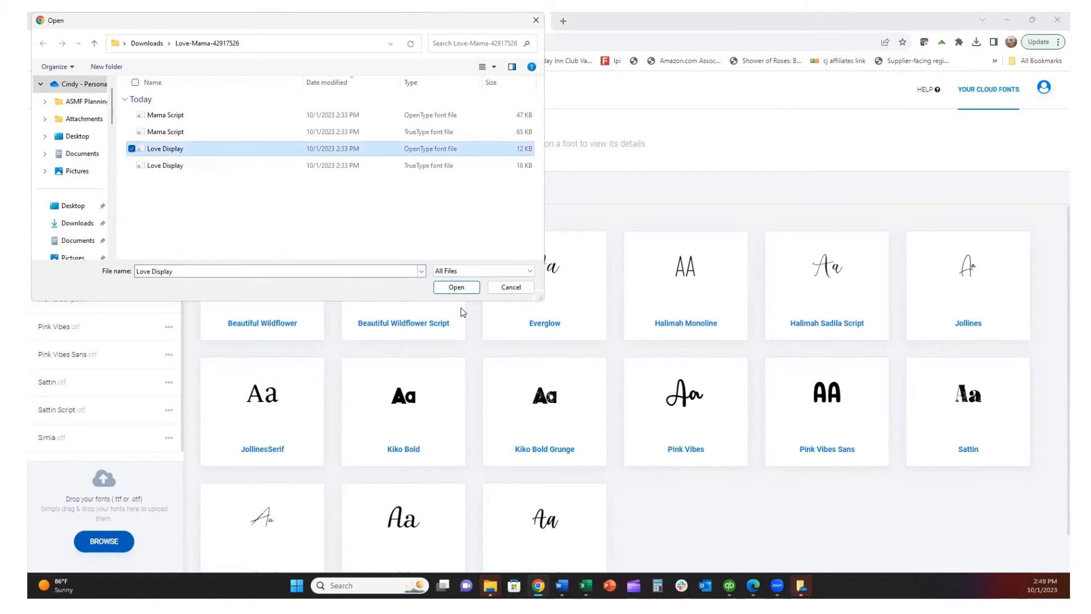
click(457, 287)
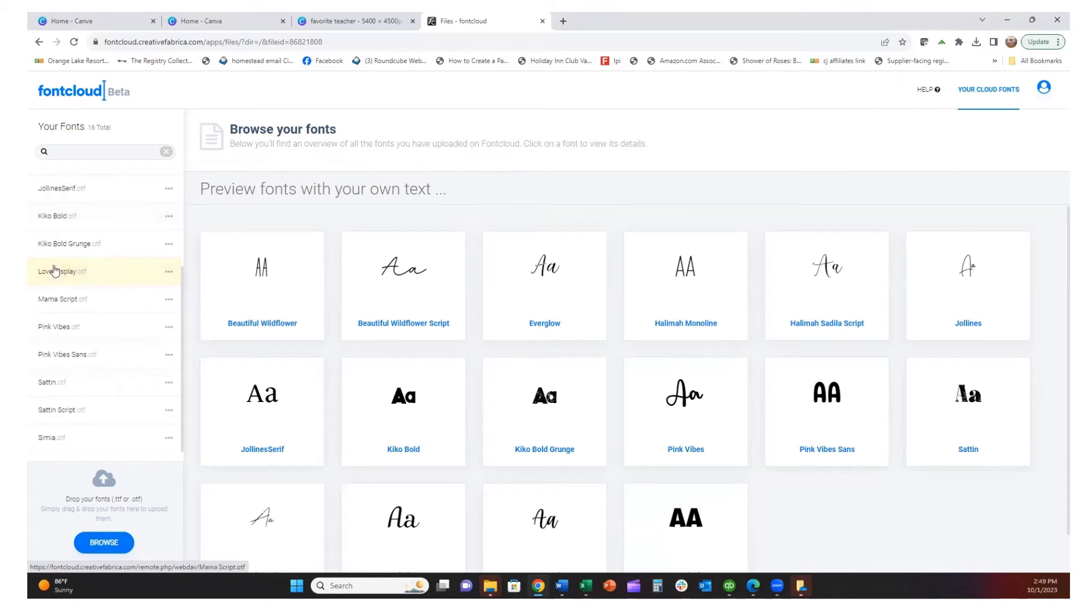
scroll(55, 325, up, 3)
Step: Open Mama Script's glyph page from Your Fonts and close both extra Home - Canva tabs
scroll(56, 301, down, 3)
click(67, 304)
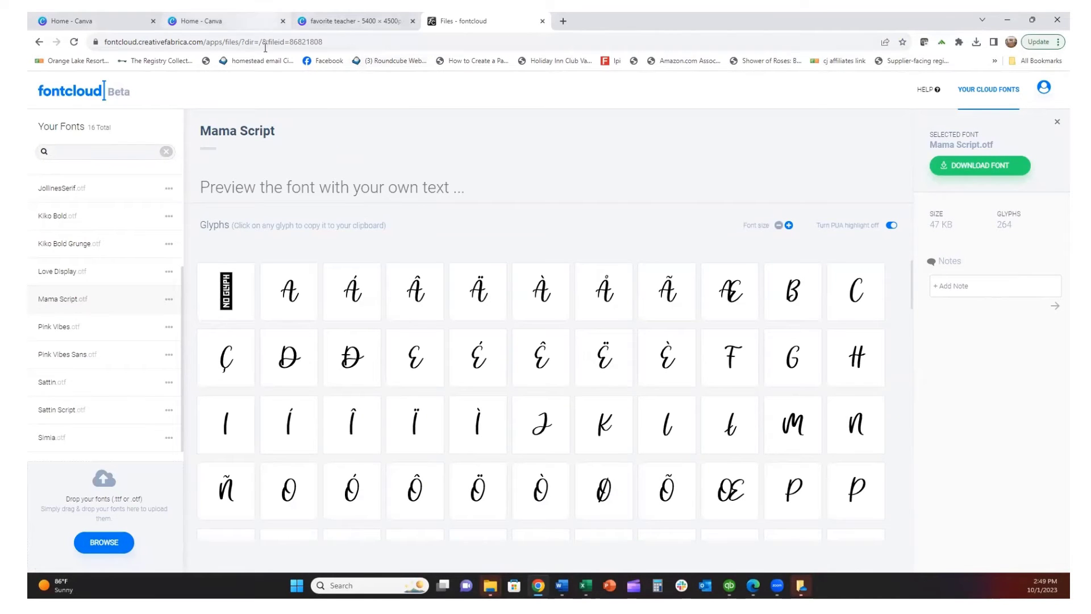
click(297, 23)
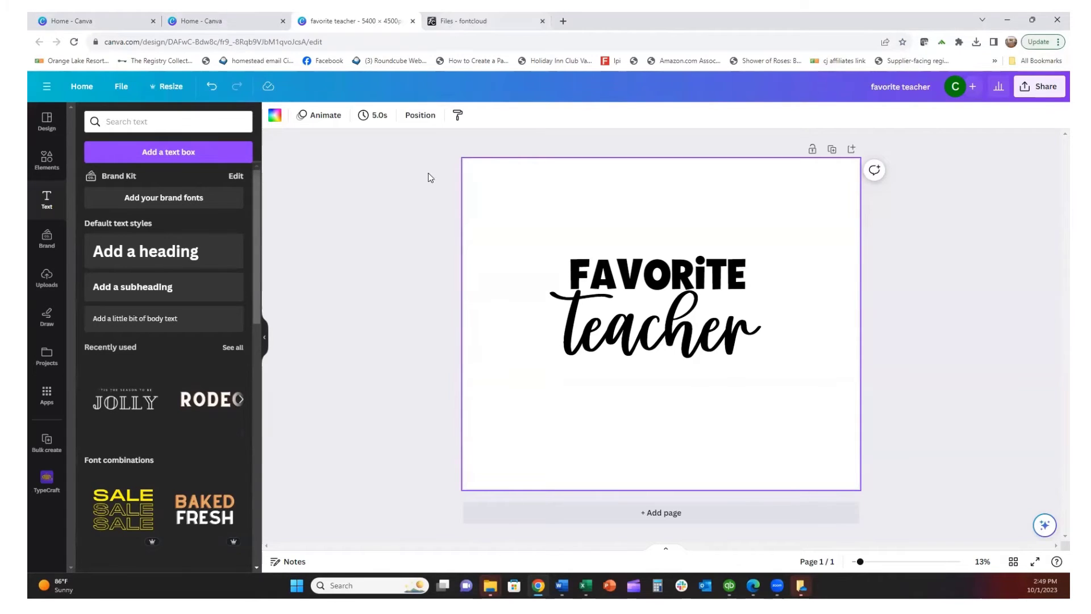
key(Escape)
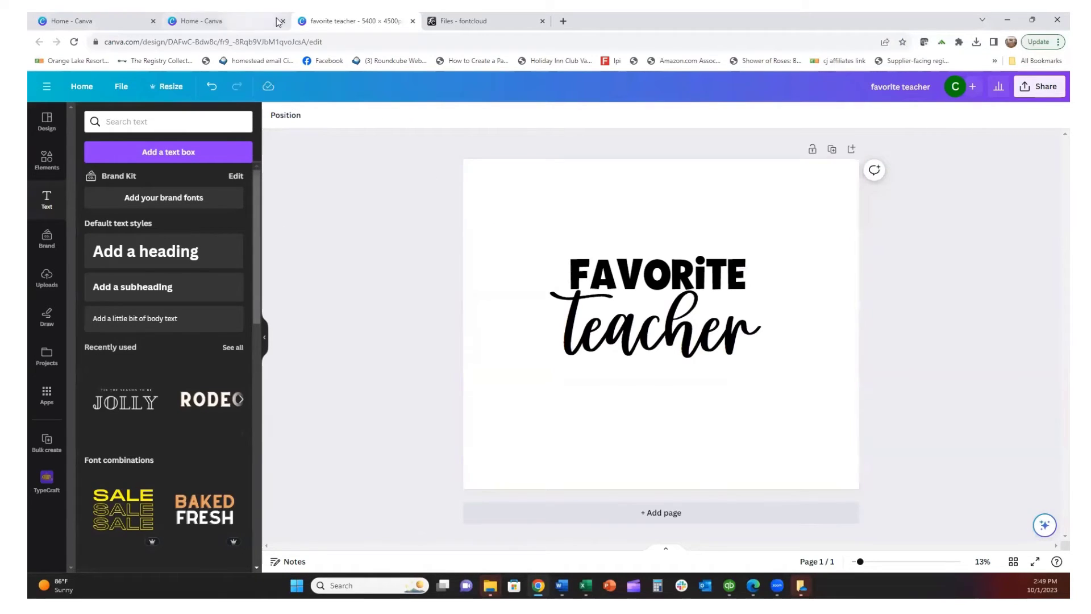
click(283, 21)
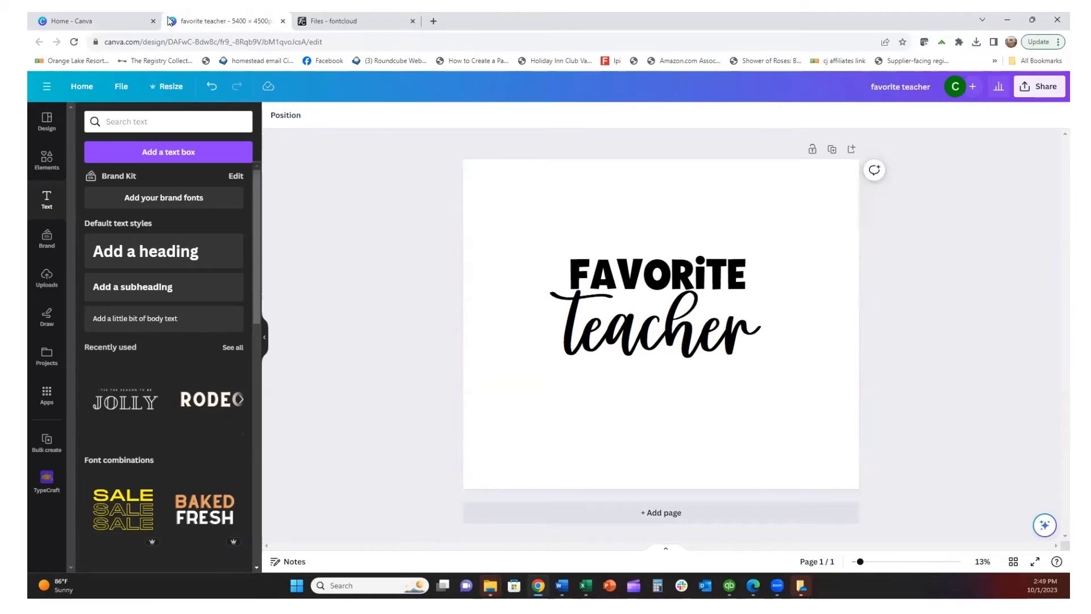
click(153, 21)
click(218, 21)
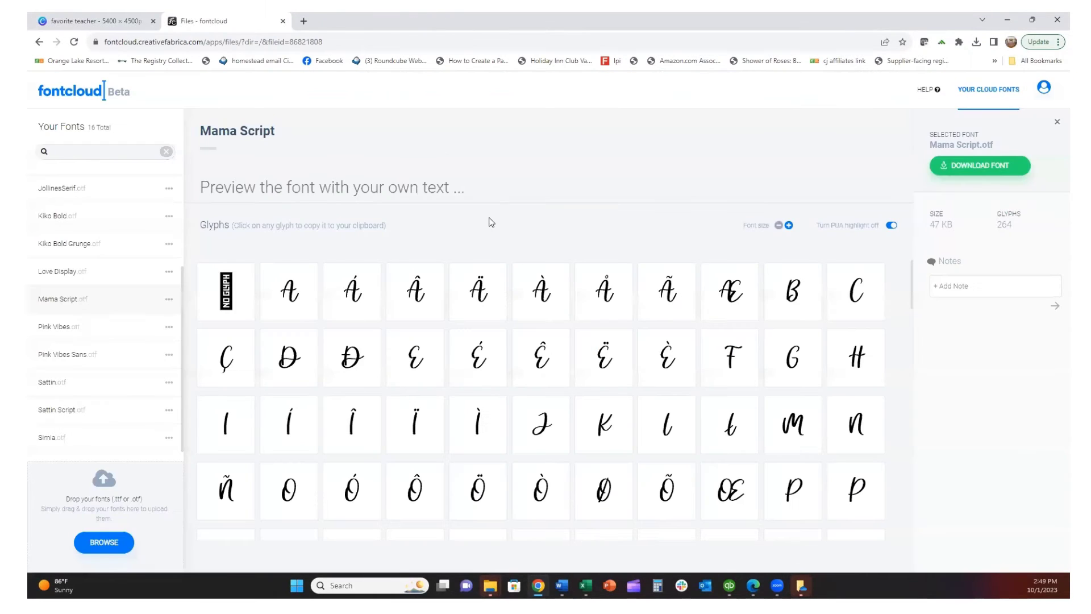
Step: Copy the swash-tailed lowercase 't' from the Mama Script glyph grid and go back to Canva
scroll(572, 274, down, 1)
scroll(573, 274, down, 10)
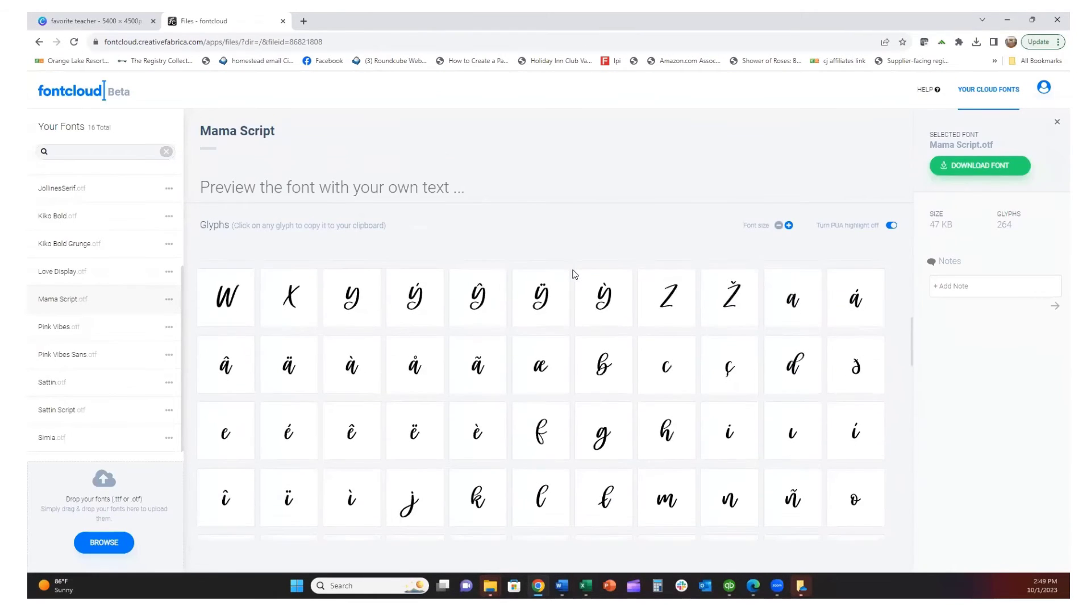
scroll(447, 347, up, 1)
scroll(448, 347, down, 1)
scroll(447, 346, up, 2)
scroll(455, 344, down, 5)
scroll(460, 344, down, 8)
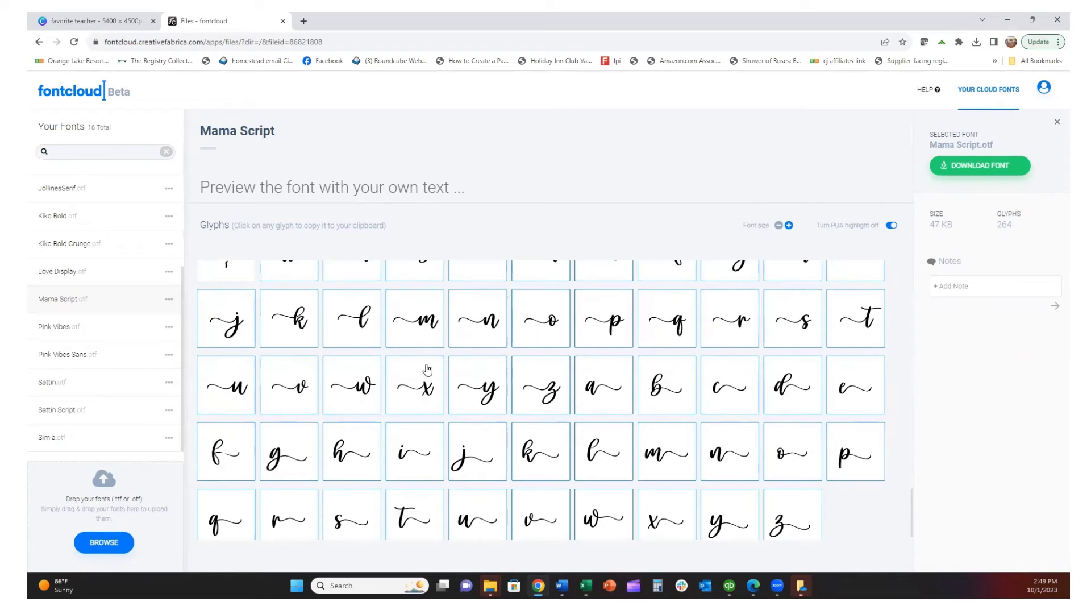
click(856, 330)
click(101, 24)
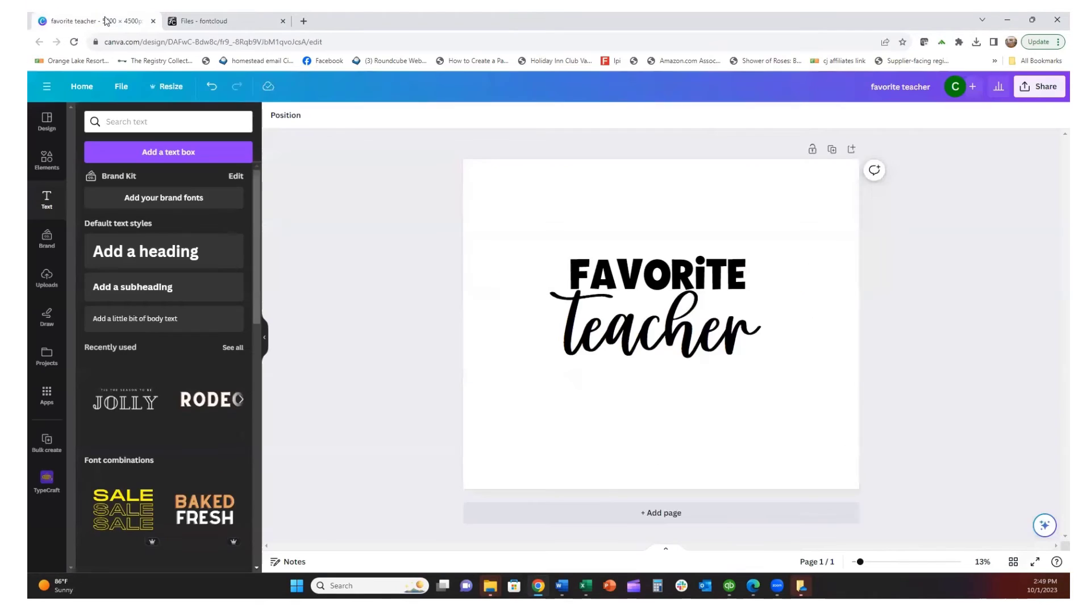
Step: Replace the plain first 't' of teacher with the pasted swash 't'
click(577, 317)
click(581, 318)
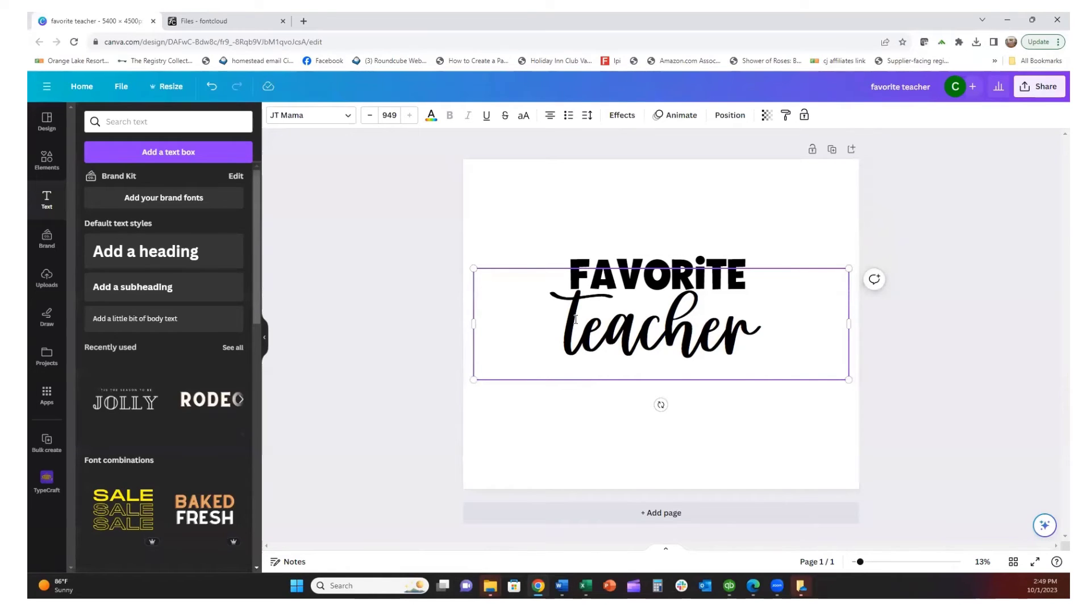
key(BackSpace)
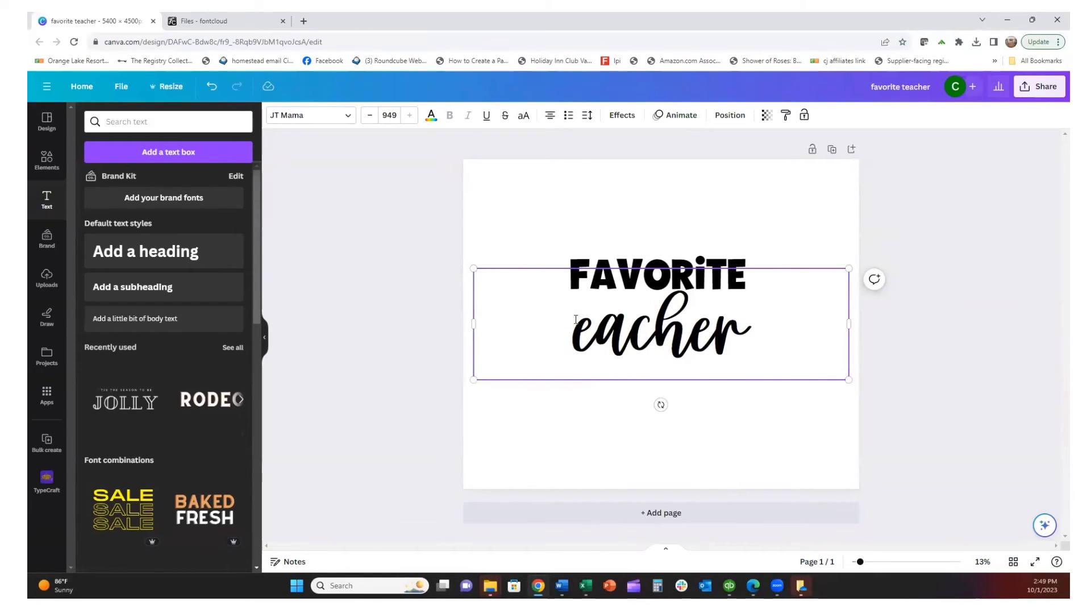
key(ctrl+v)
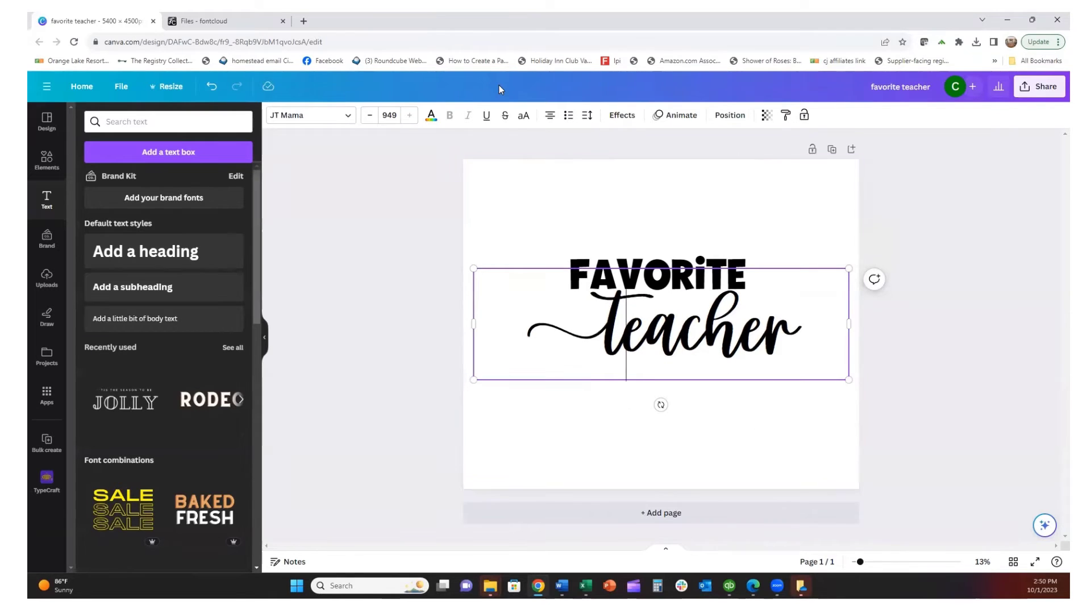
Step: Copy the swash-tailed 'r' from Fontcloud and use it for the final 'r' of teacher
click(212, 21)
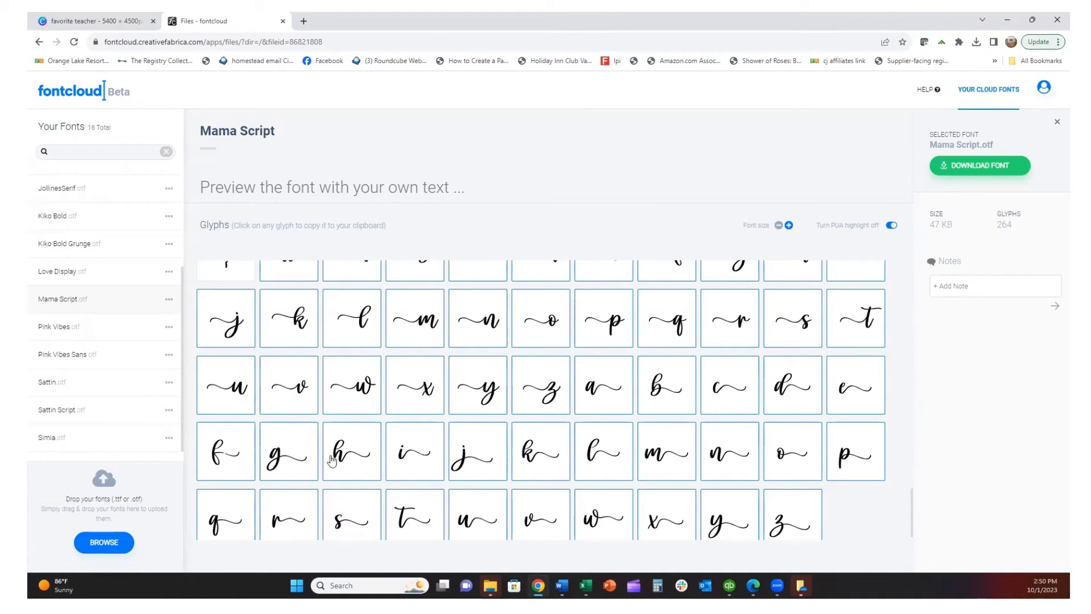
click(283, 519)
click(283, 518)
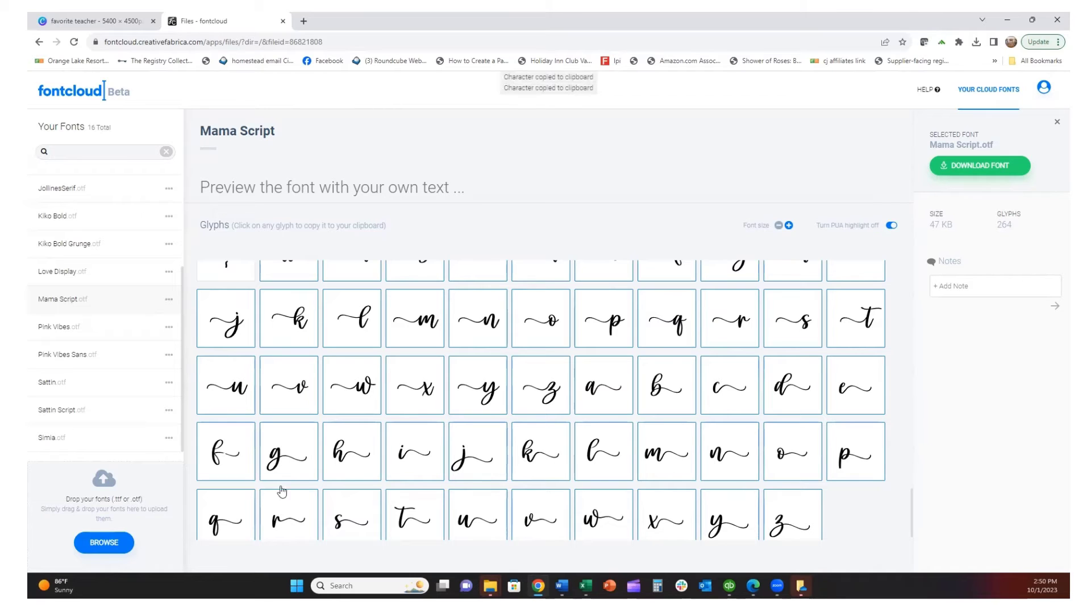
click(100, 23)
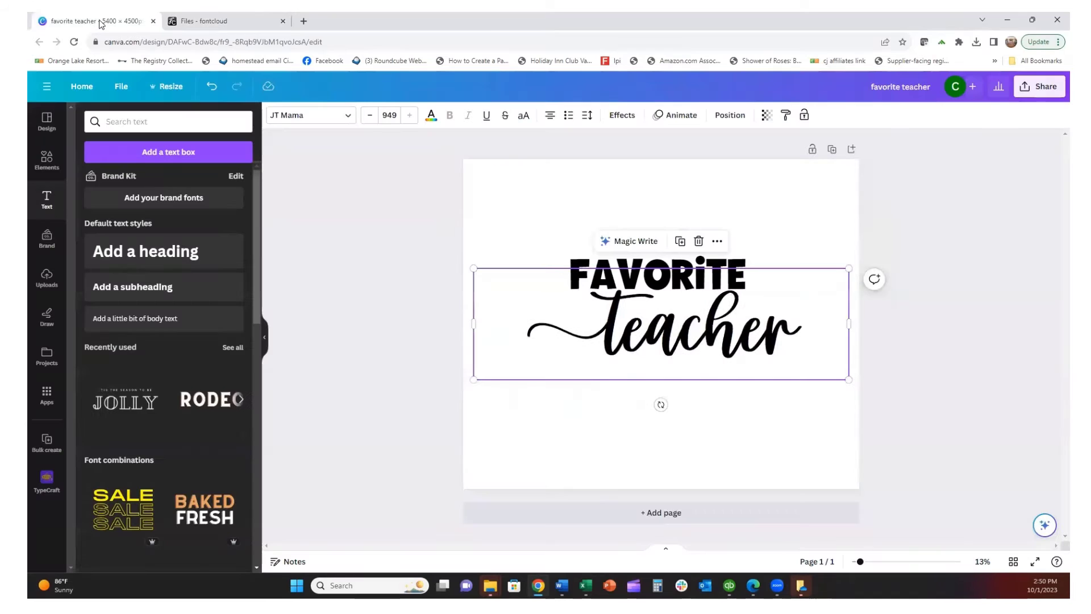
double_click(679, 332)
click(809, 333)
key(BackSpace)
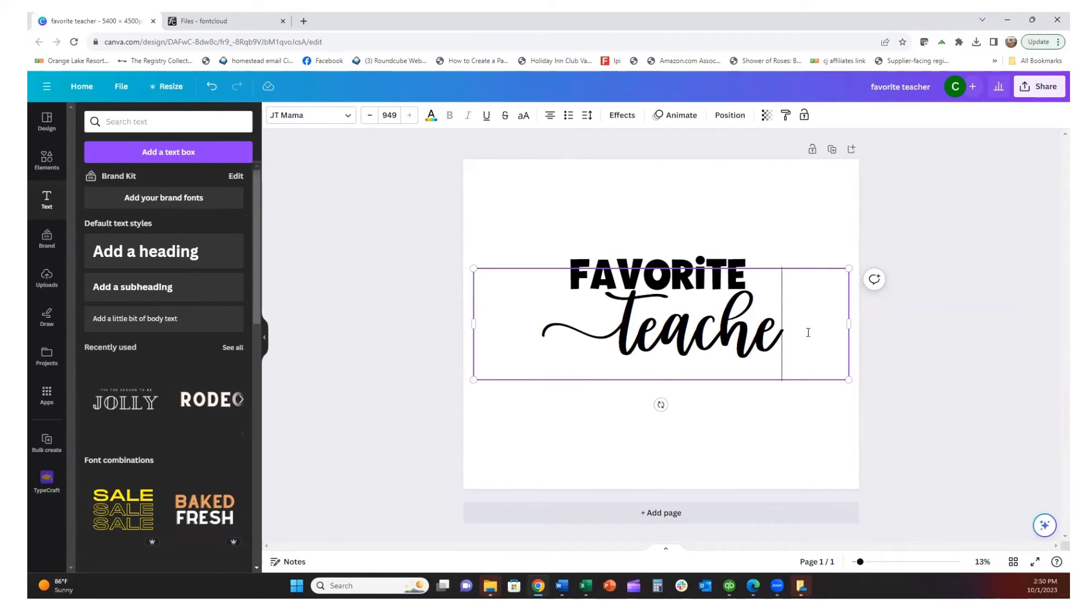
text(r)
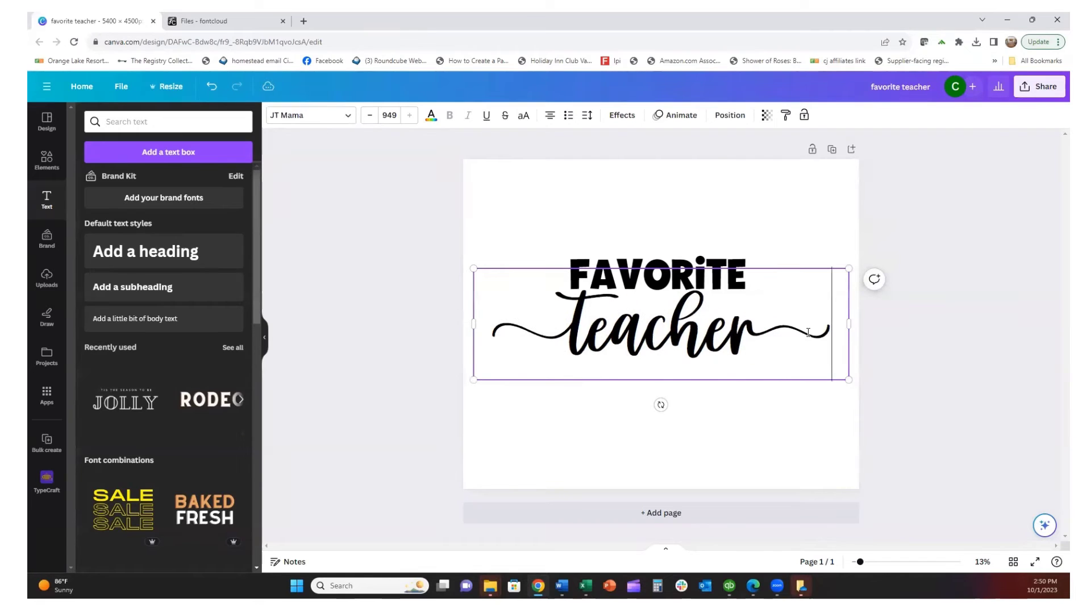
click(765, 448)
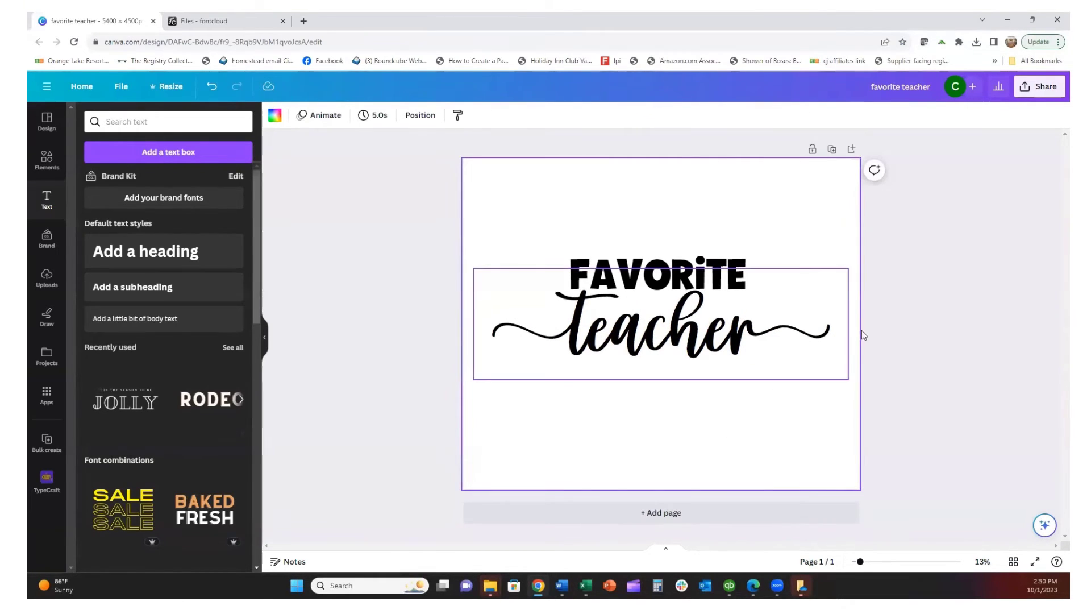
Step: Colour the teacher text a custom blue shade from the colour gradient
click(605, 275)
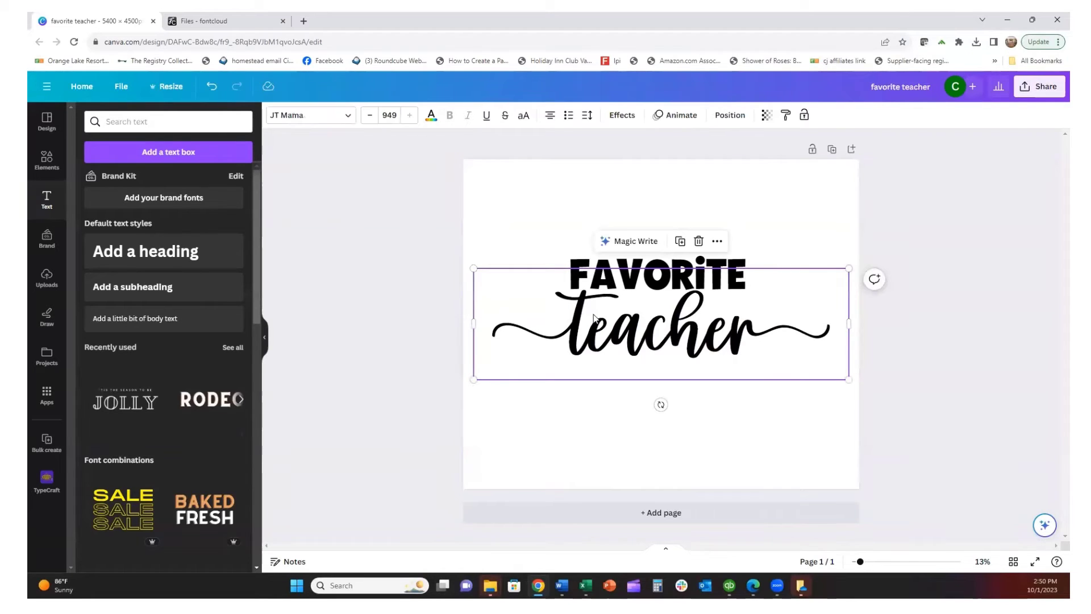
click(431, 115)
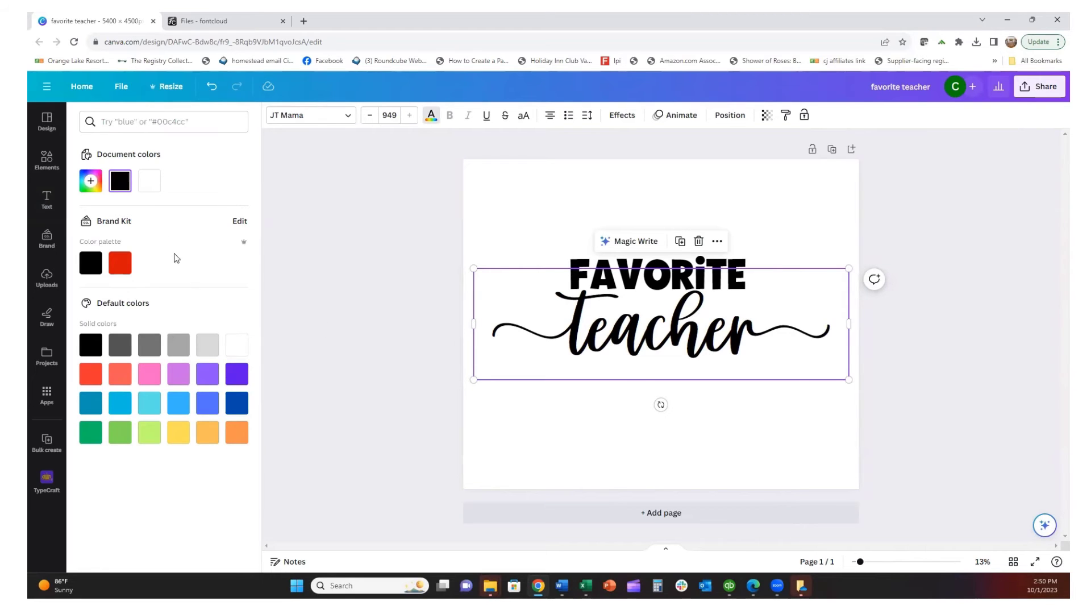
click(91, 182)
click(178, 275)
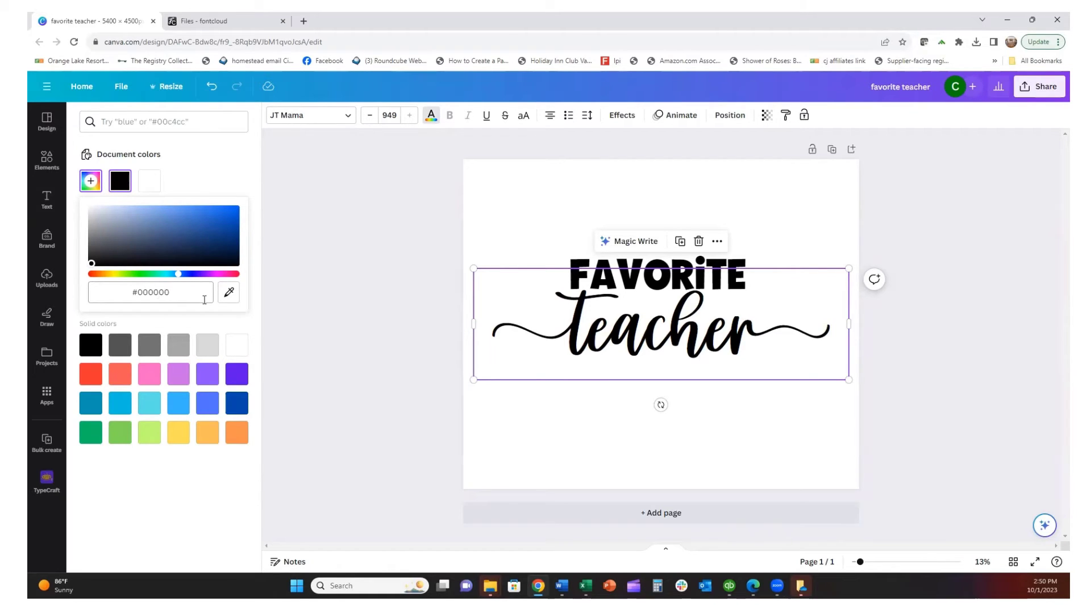
click(214, 225)
click(605, 455)
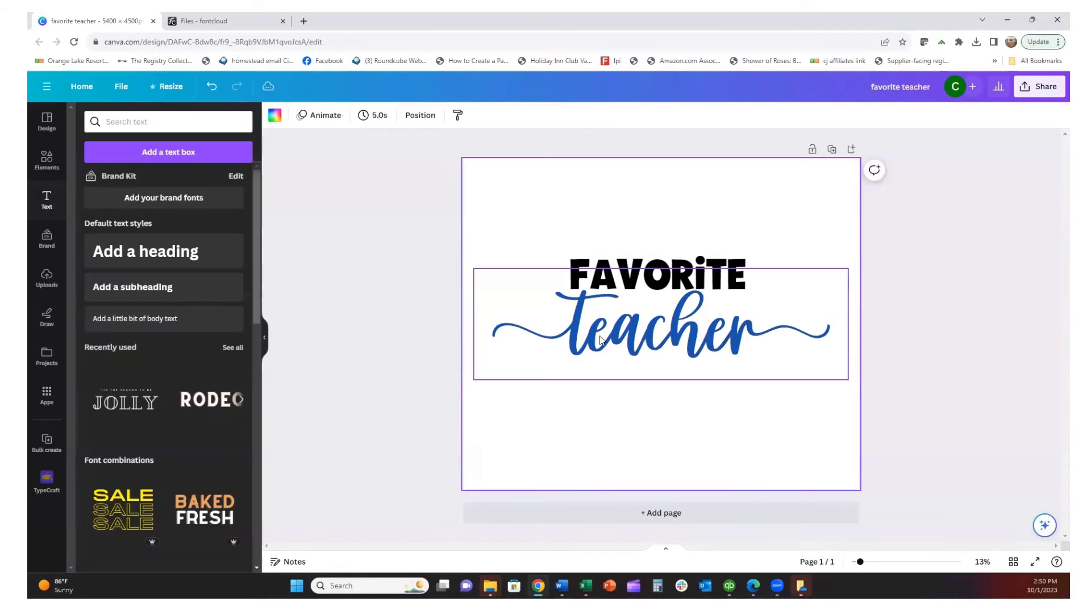
click(665, 271)
click(716, 261)
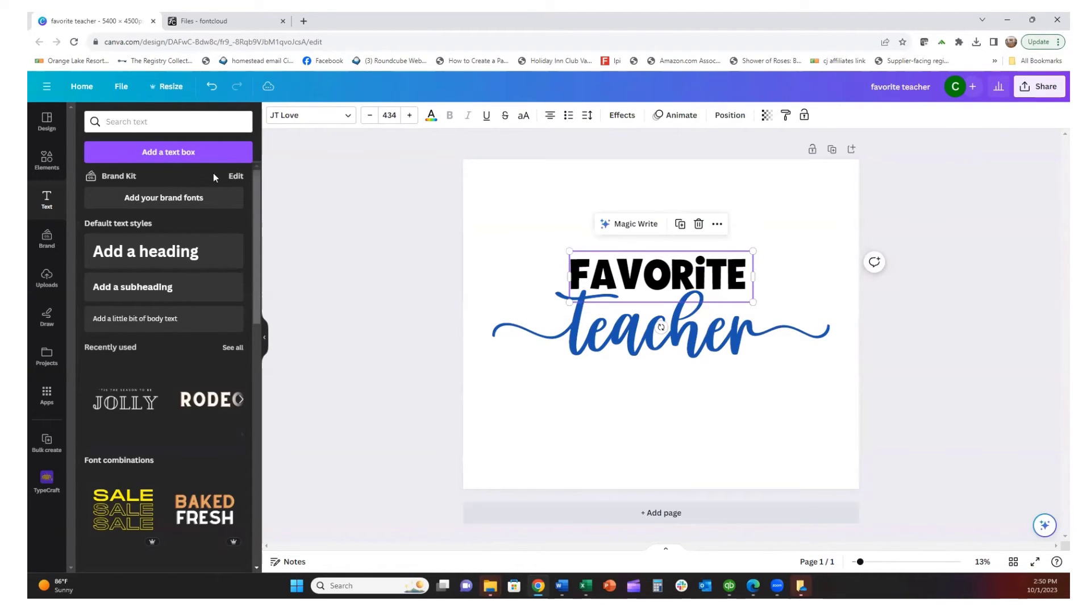
click(431, 115)
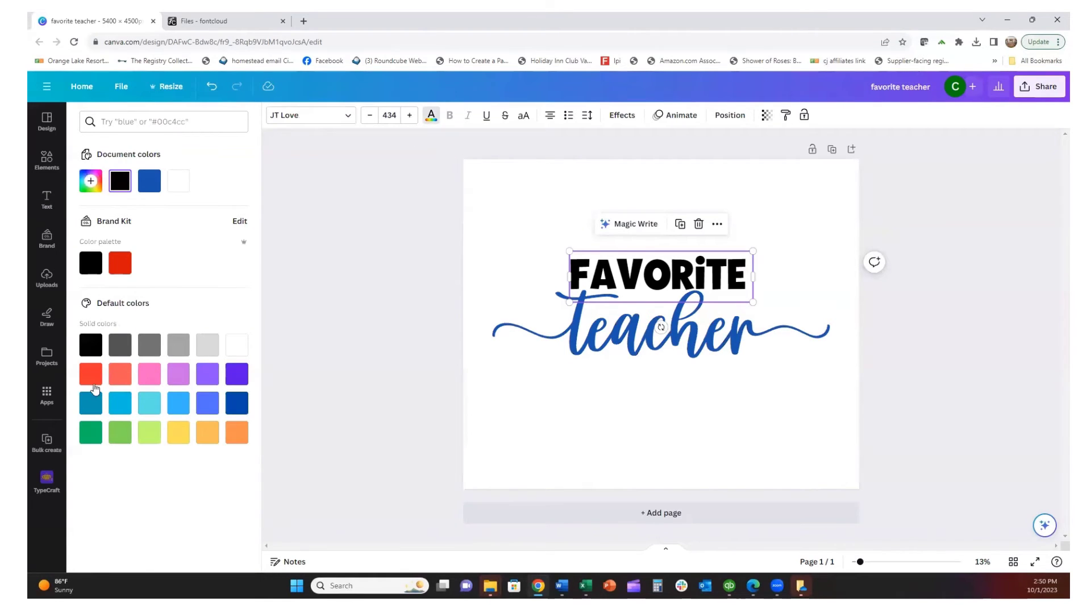
click(90, 181)
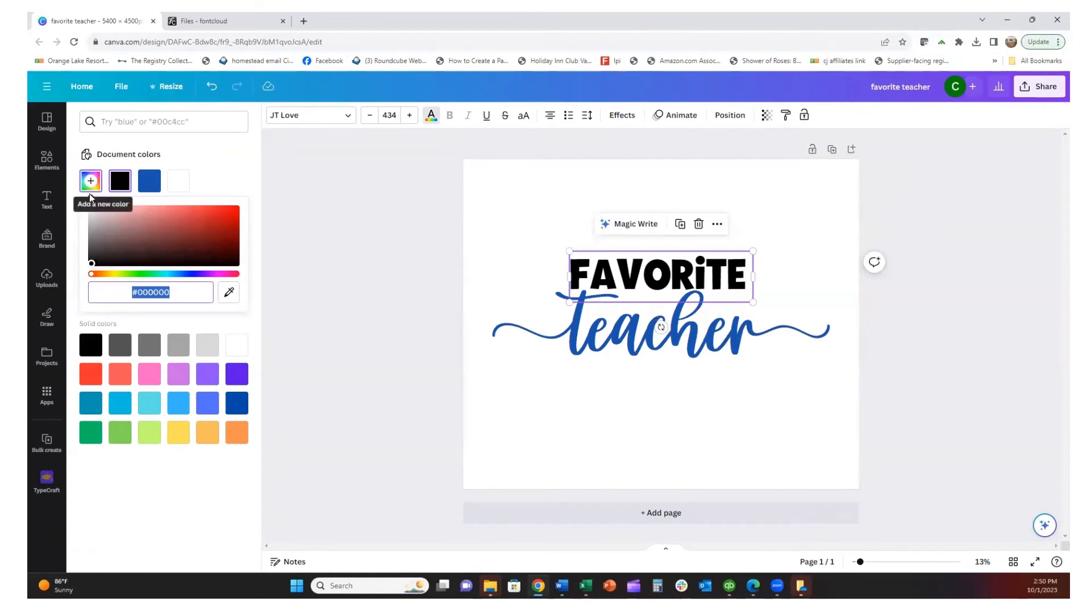
click(108, 245)
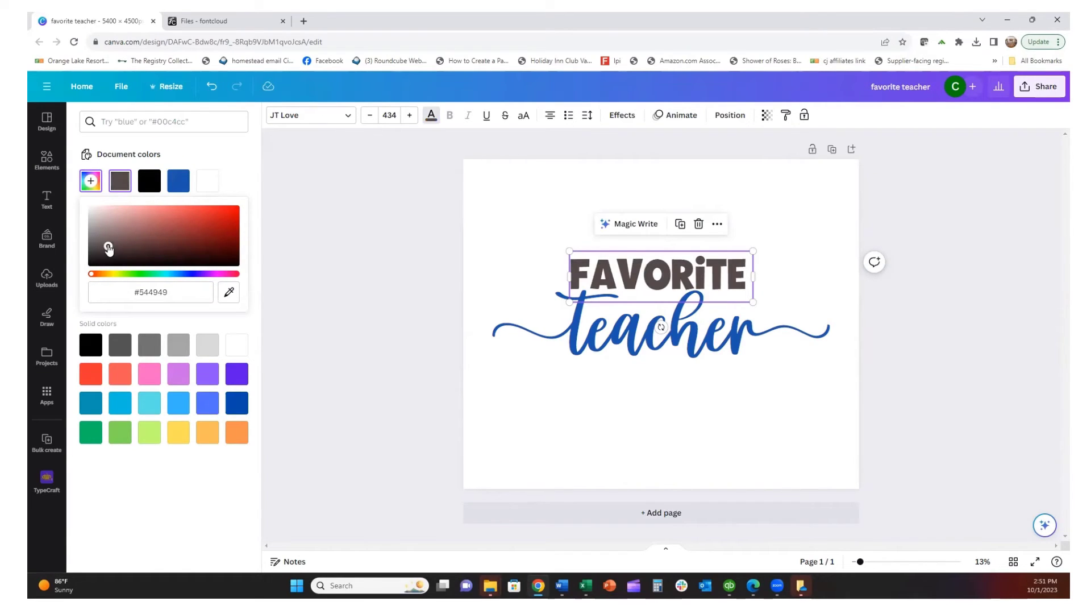
click(114, 259)
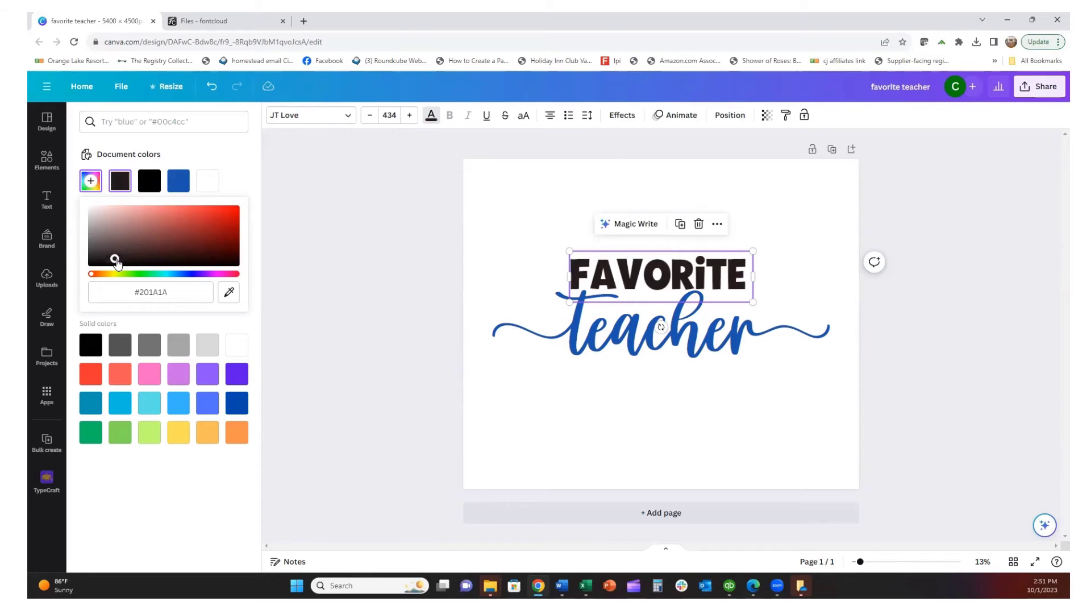
click(132, 274)
drag(159, 274, 211, 275)
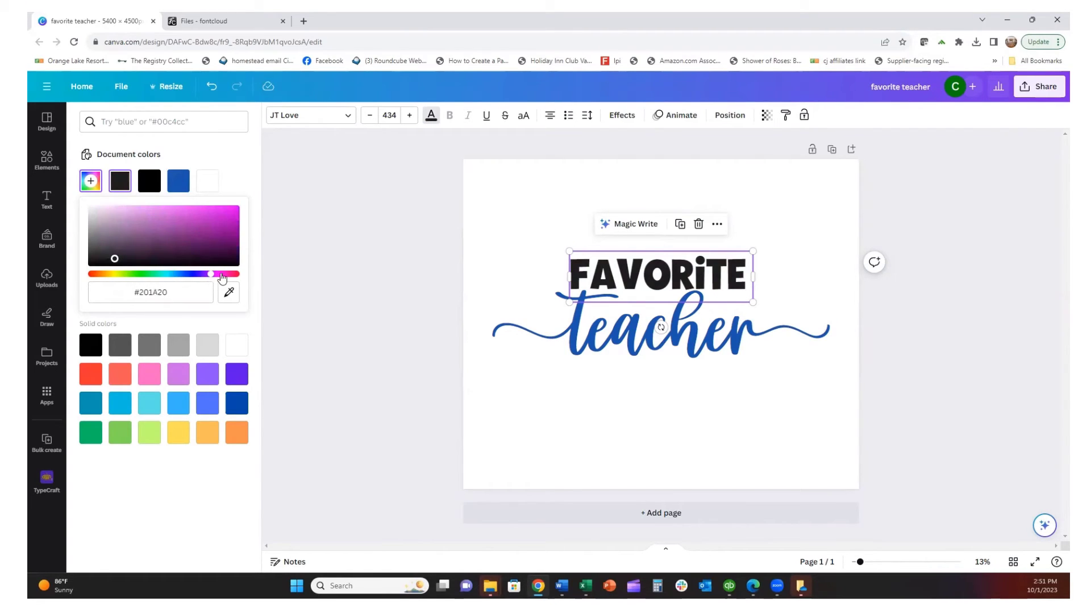
click(190, 275)
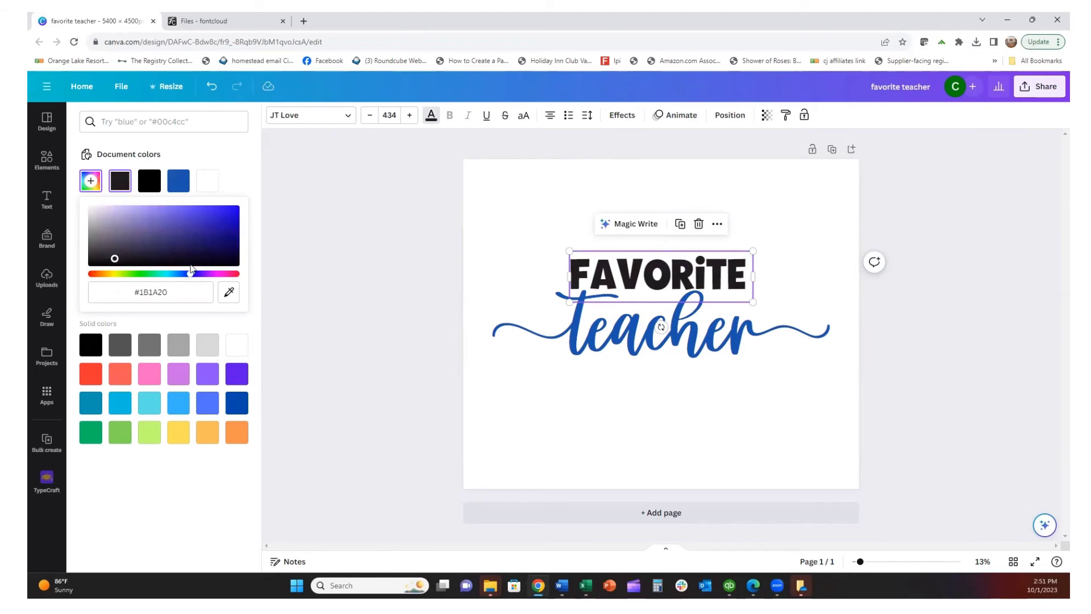
click(230, 211)
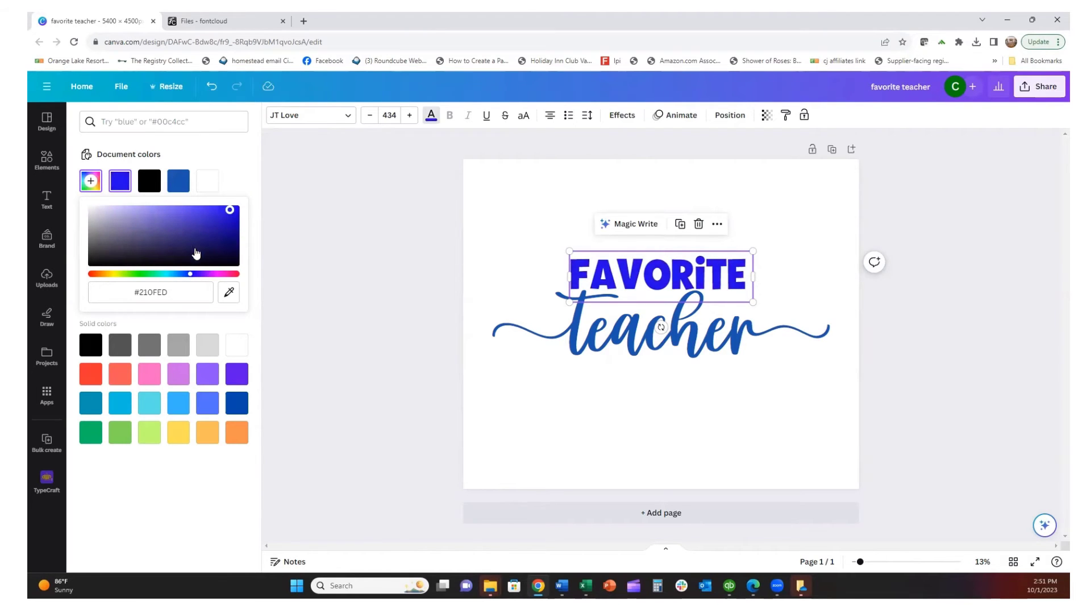
click(212, 86)
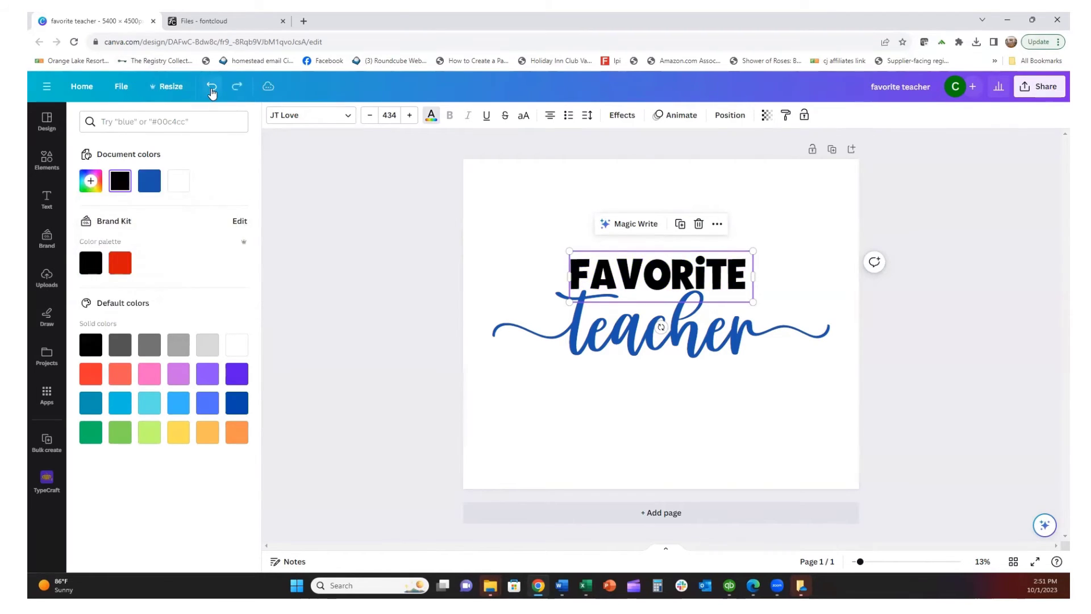
click(120, 181)
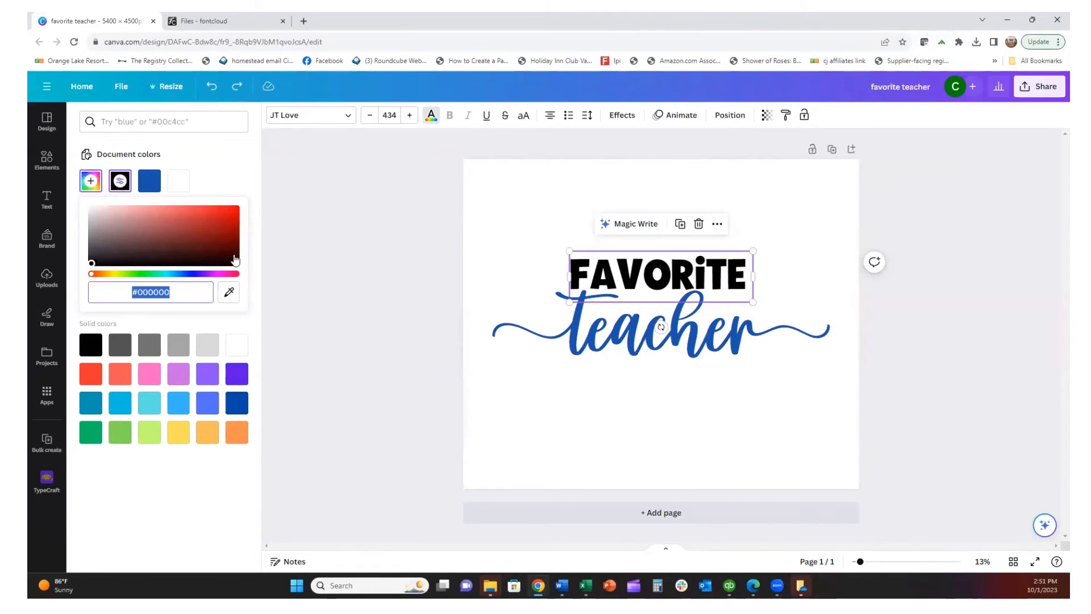
click(591, 435)
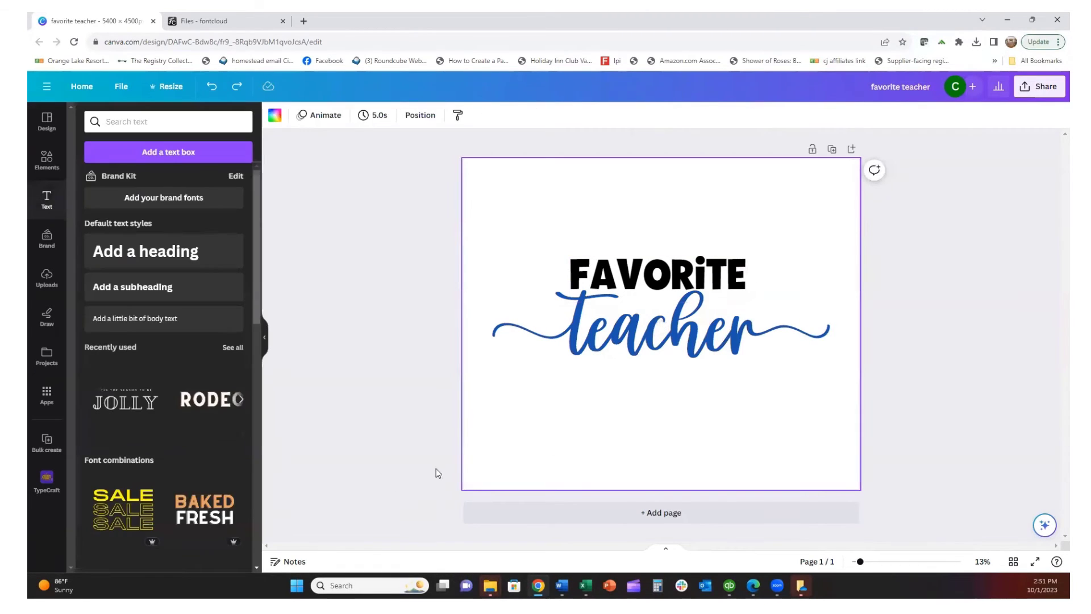
Step: Set the download to PNG with a transparent background, then add a blank second page
click(1041, 92)
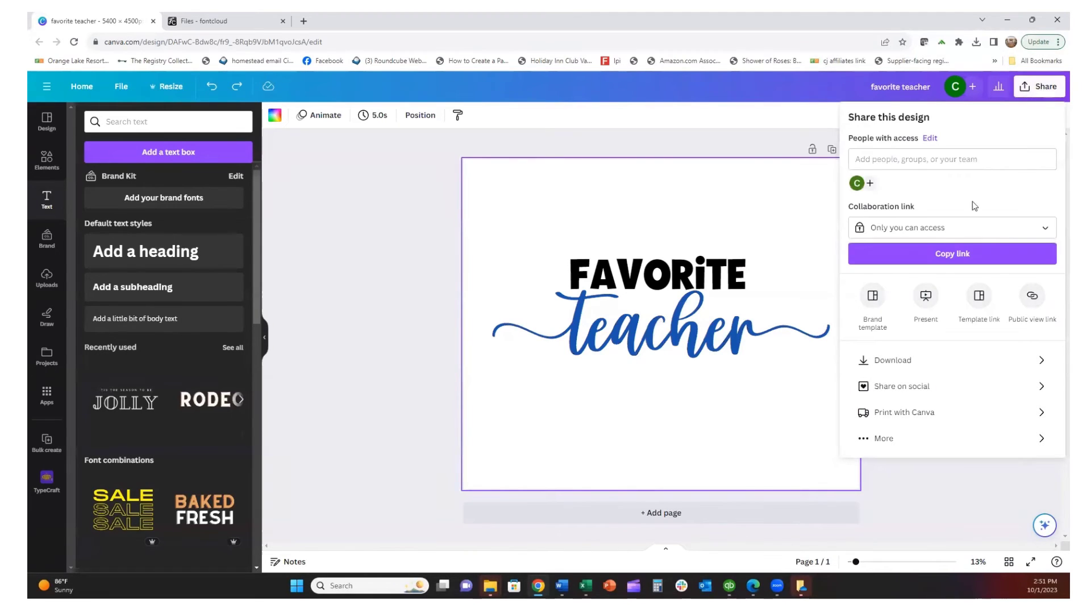
click(889, 361)
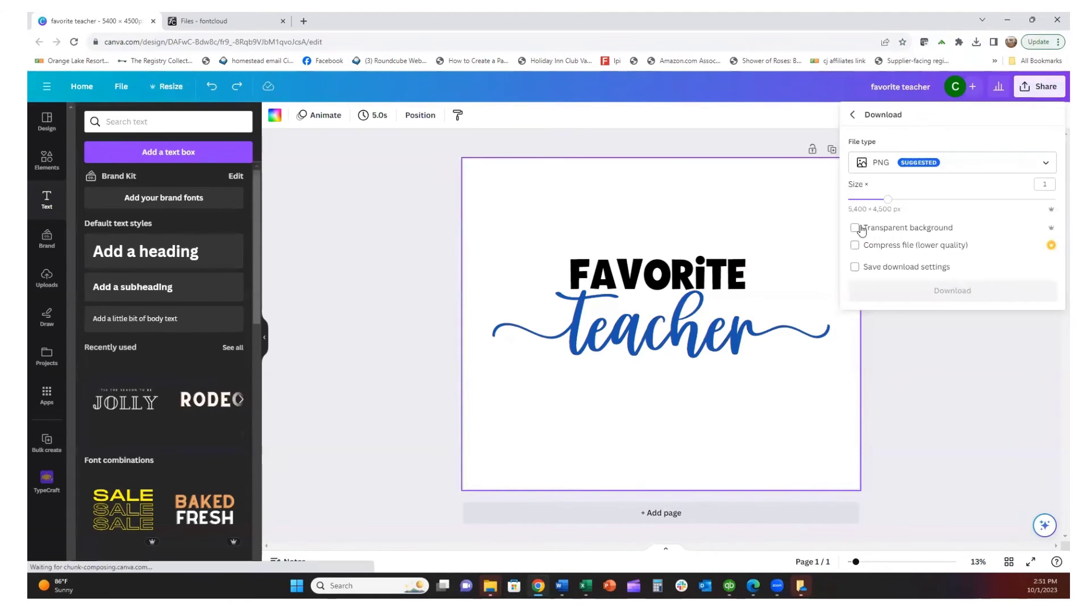
click(1026, 169)
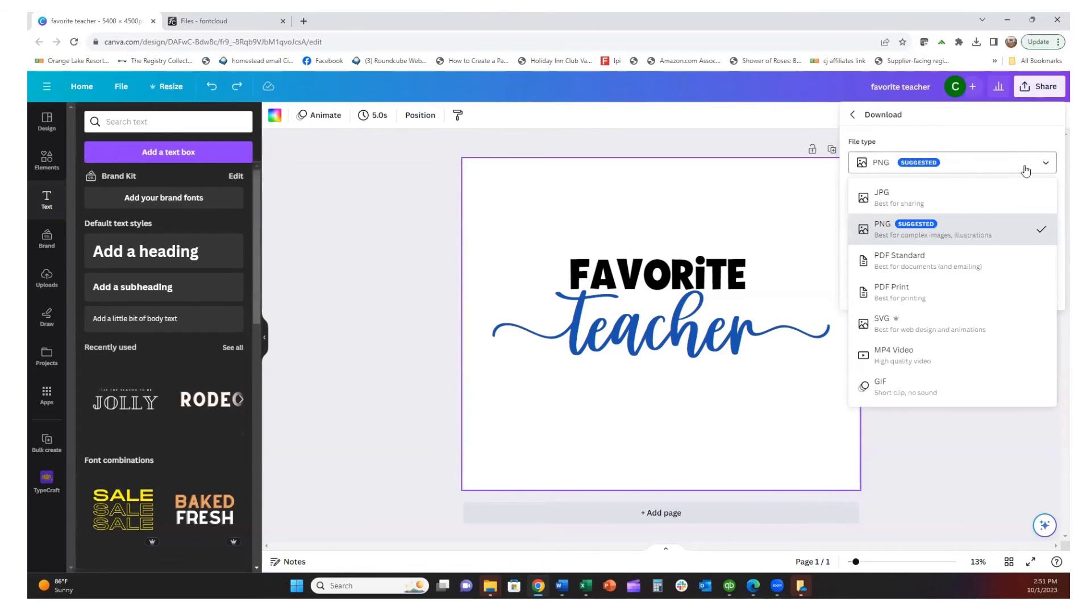
click(1026, 169)
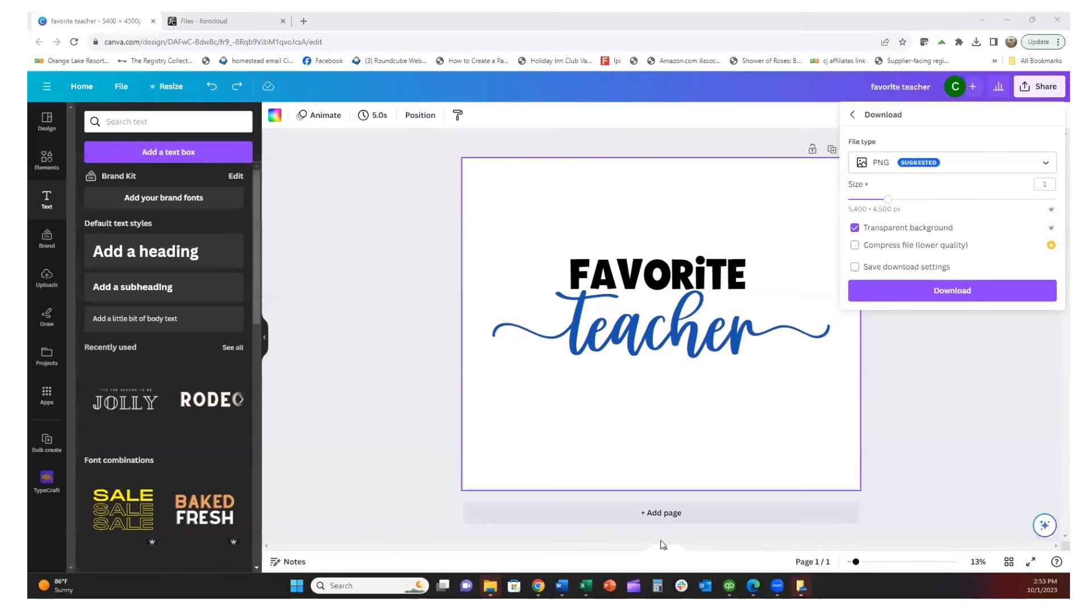
click(671, 514)
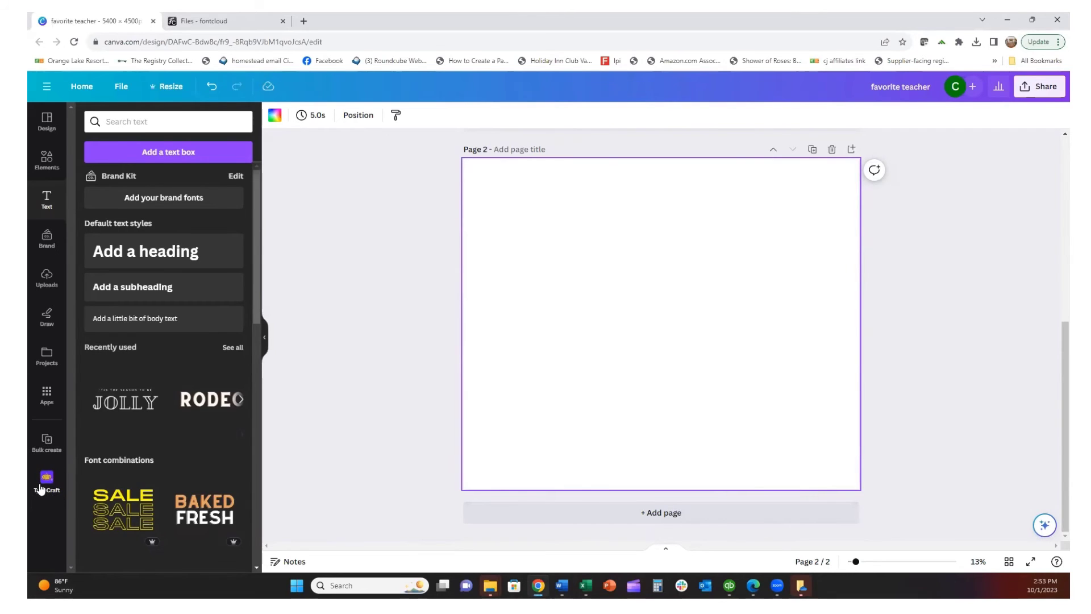
Step: Search Apps for 'typecr' and open the TypeCraft app
click(51, 399)
click(150, 124)
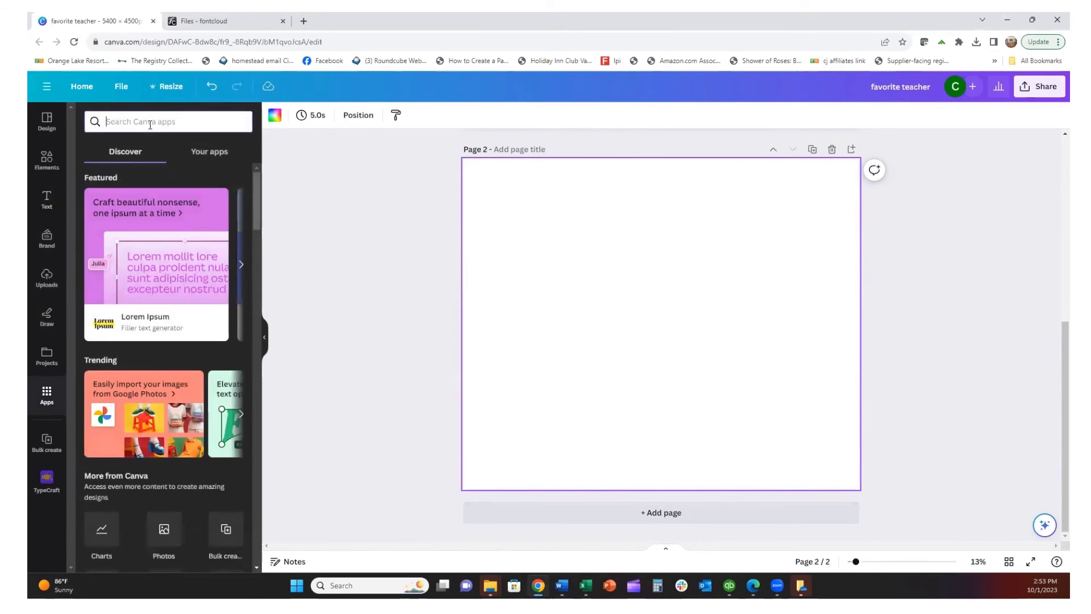
text(t)
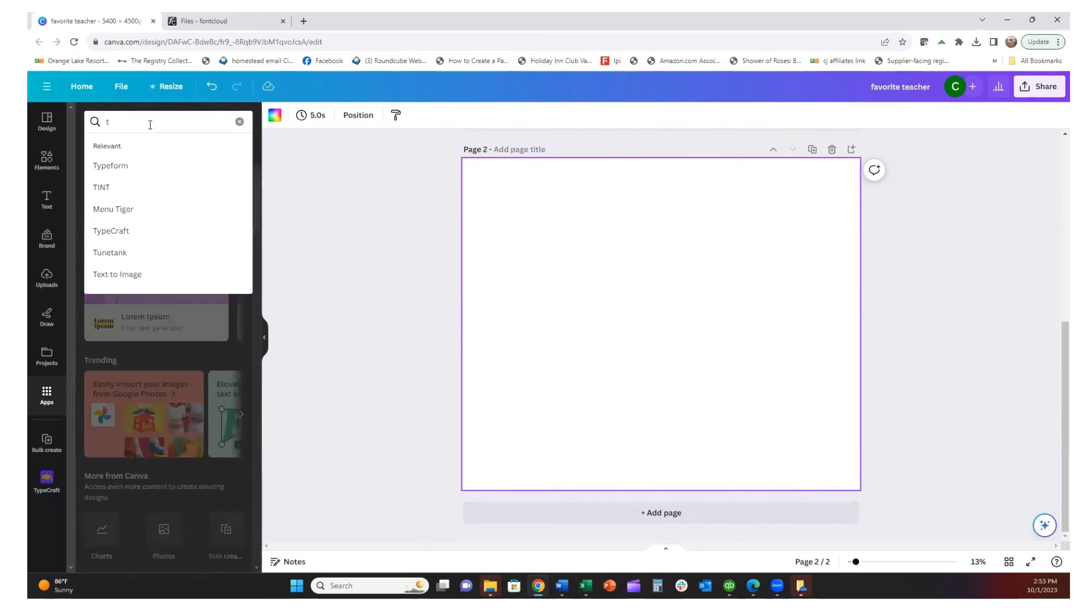
text(ypecr)
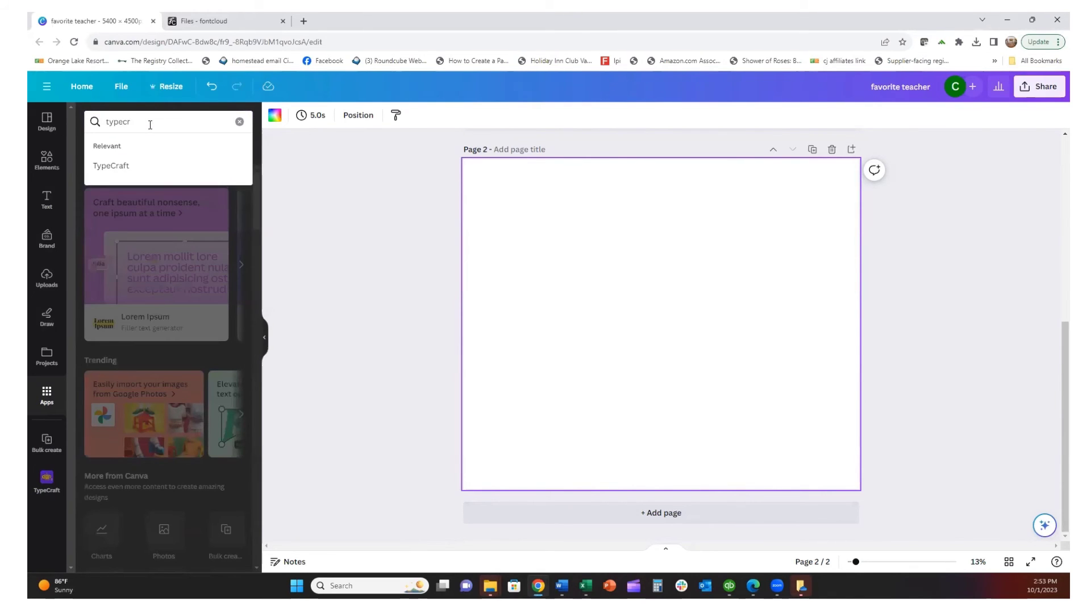
click(100, 166)
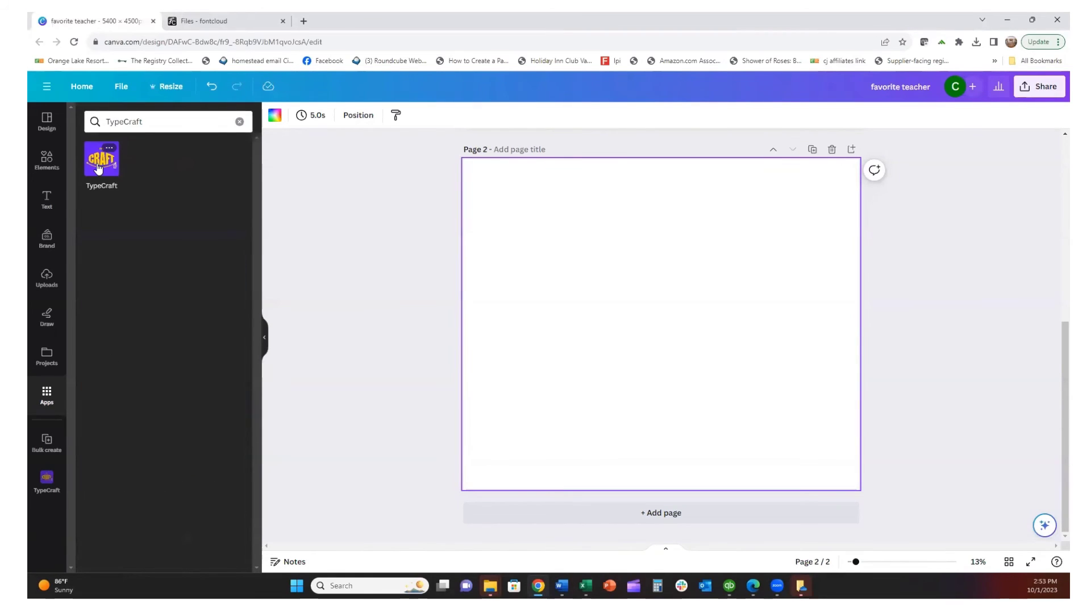
click(98, 166)
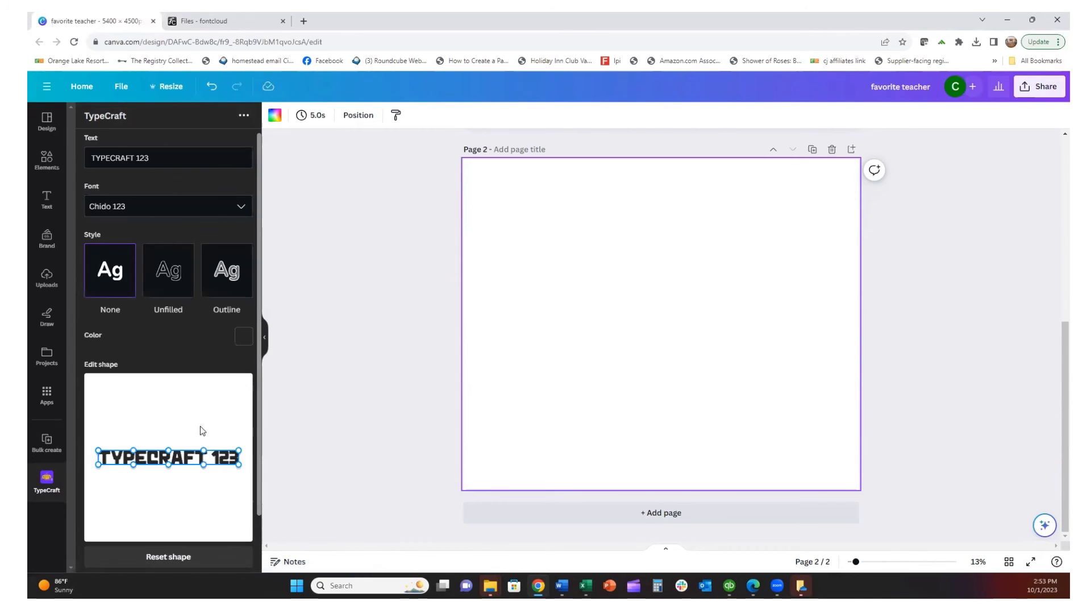
Step: Replace the TypeCraft sample text with 'MyCupOverFlows'
click(163, 160)
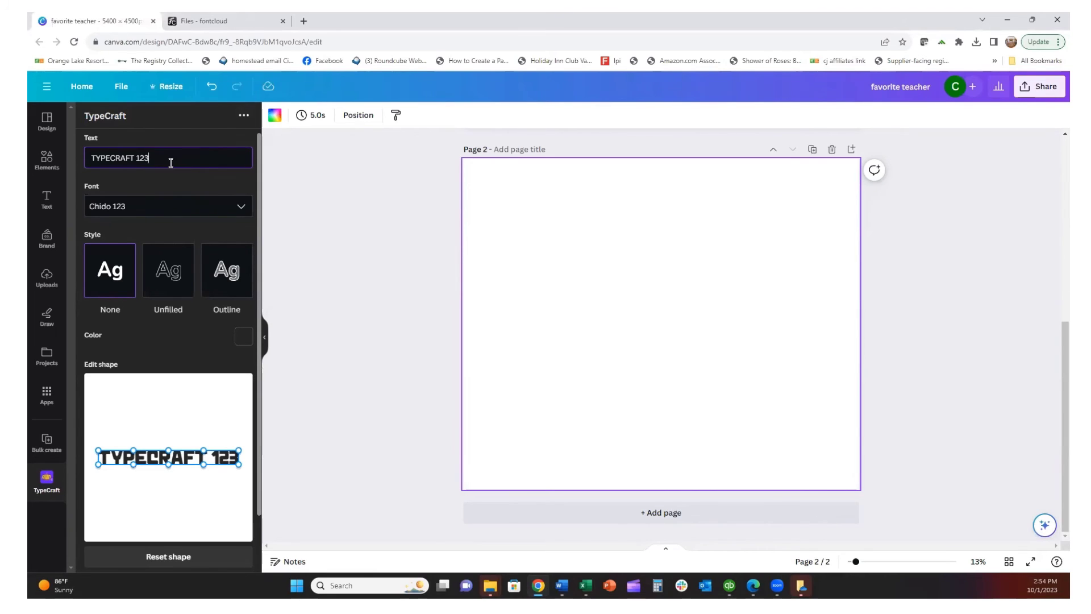
key(ctrl+a)
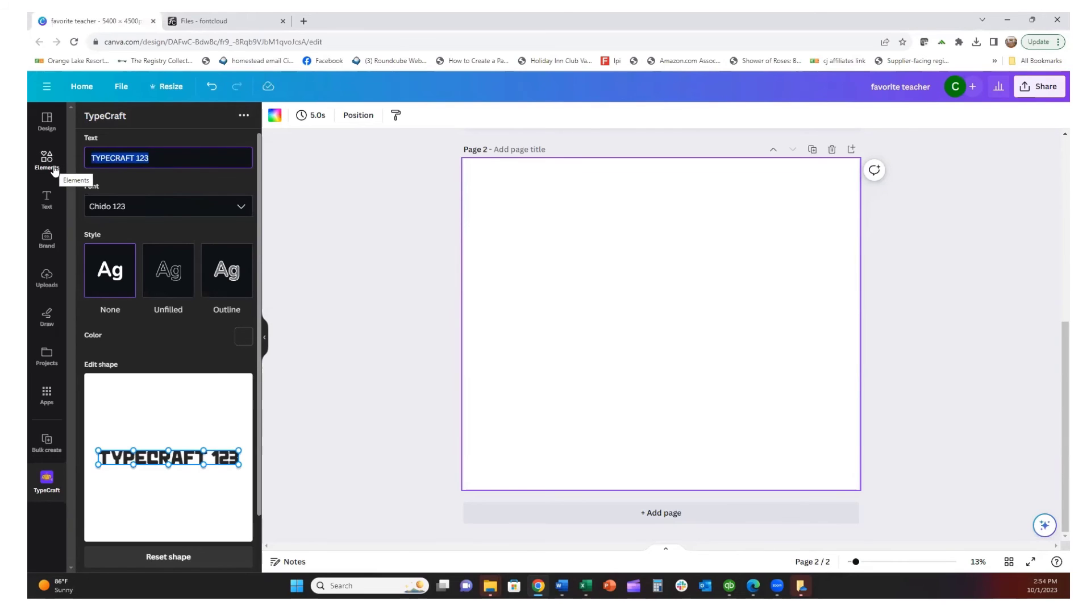
text(MyC)
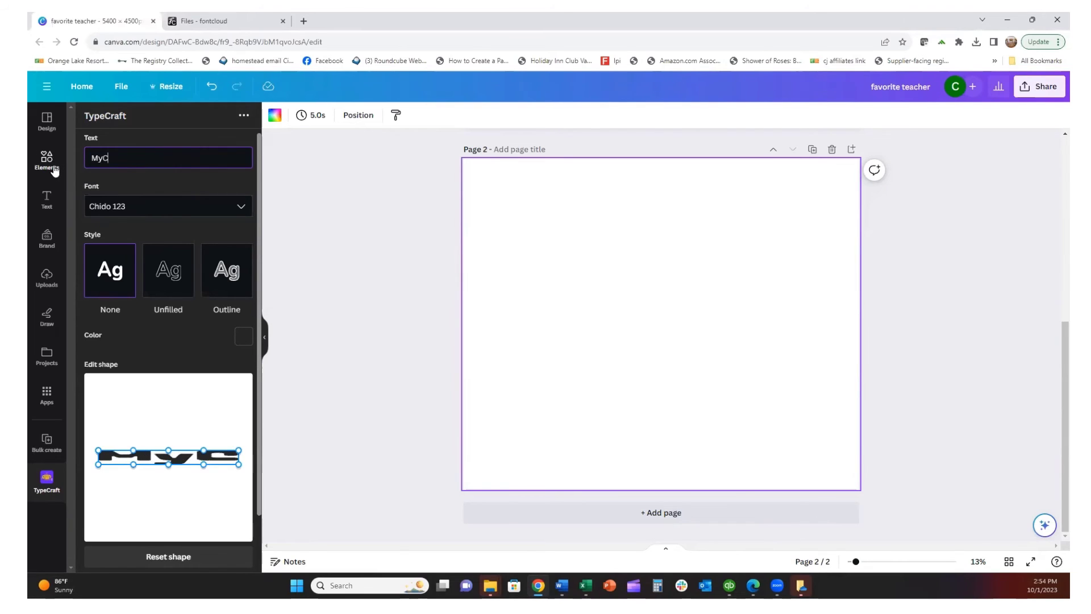
text(upOver)
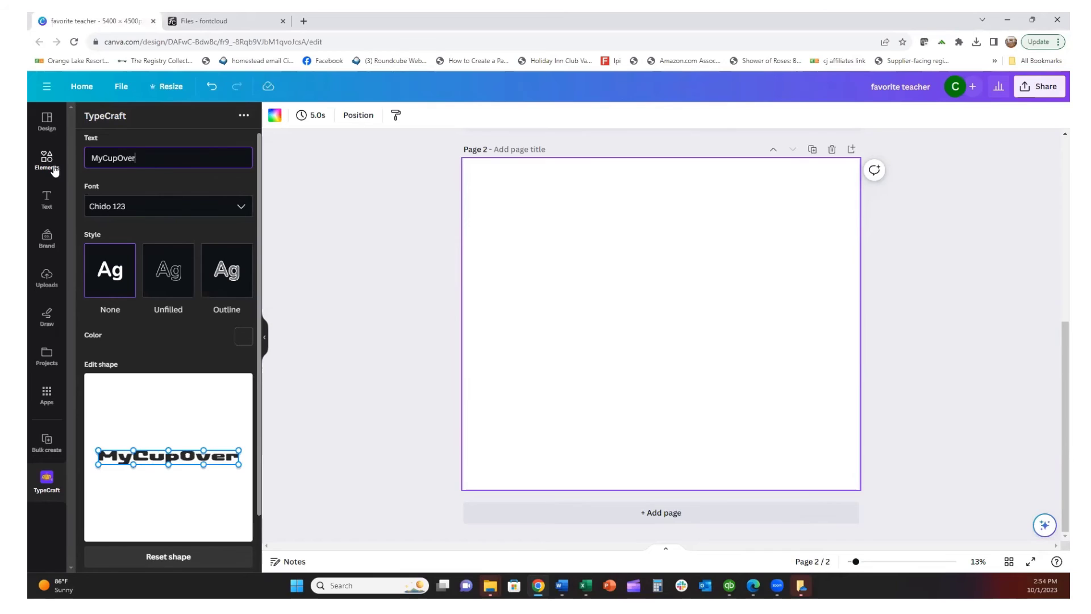
text(Flows)
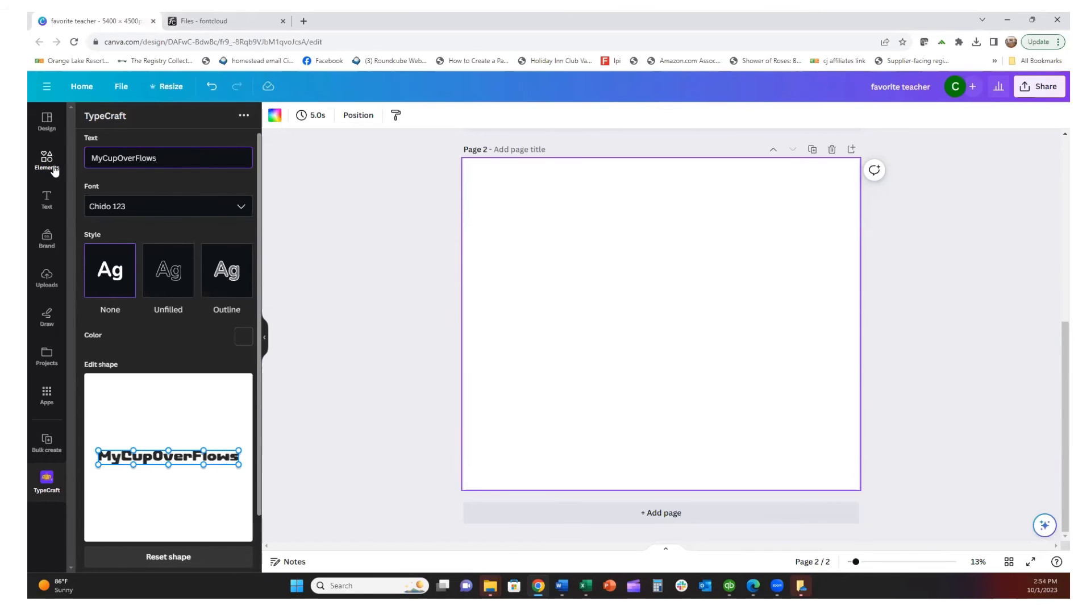
Step: Set the TypeCraft font to Fabulous Party 123
click(241, 207)
scroll(180, 225, down, 6)
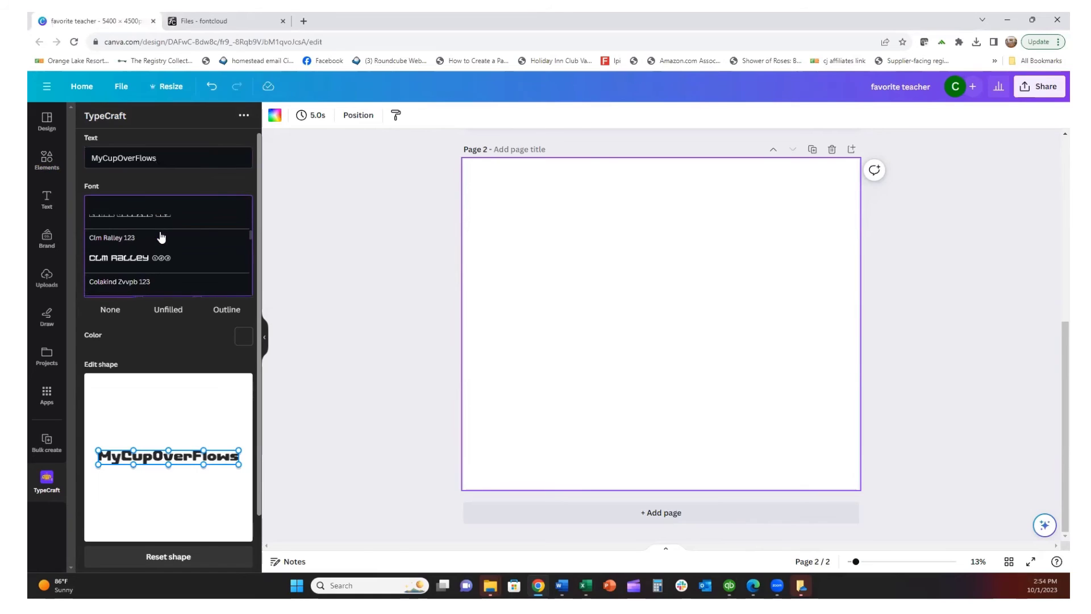
scroll(161, 237, down, 4)
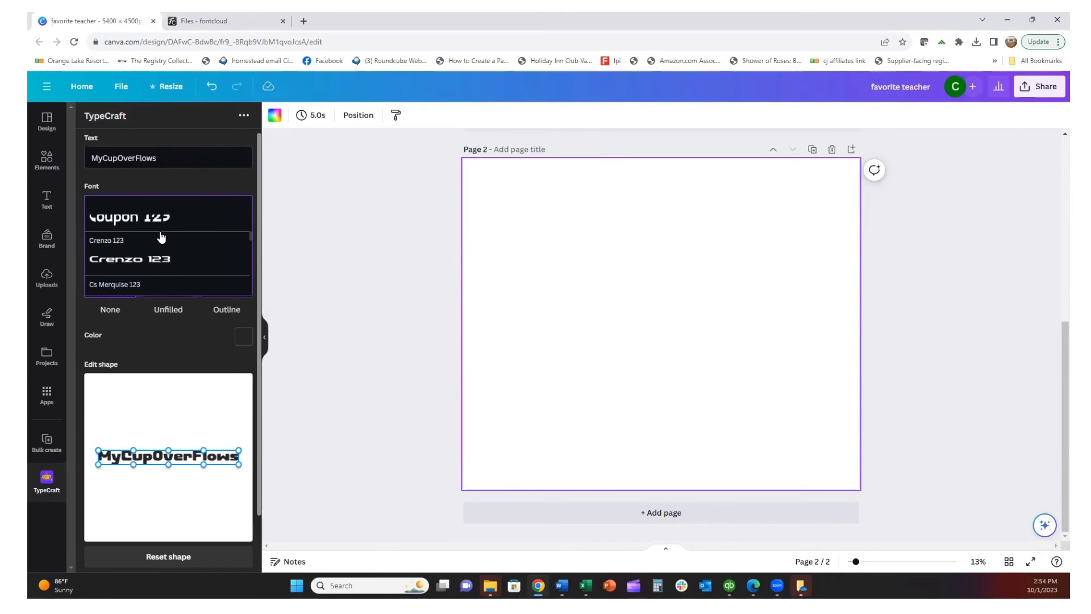
scroll(162, 235, down, 5)
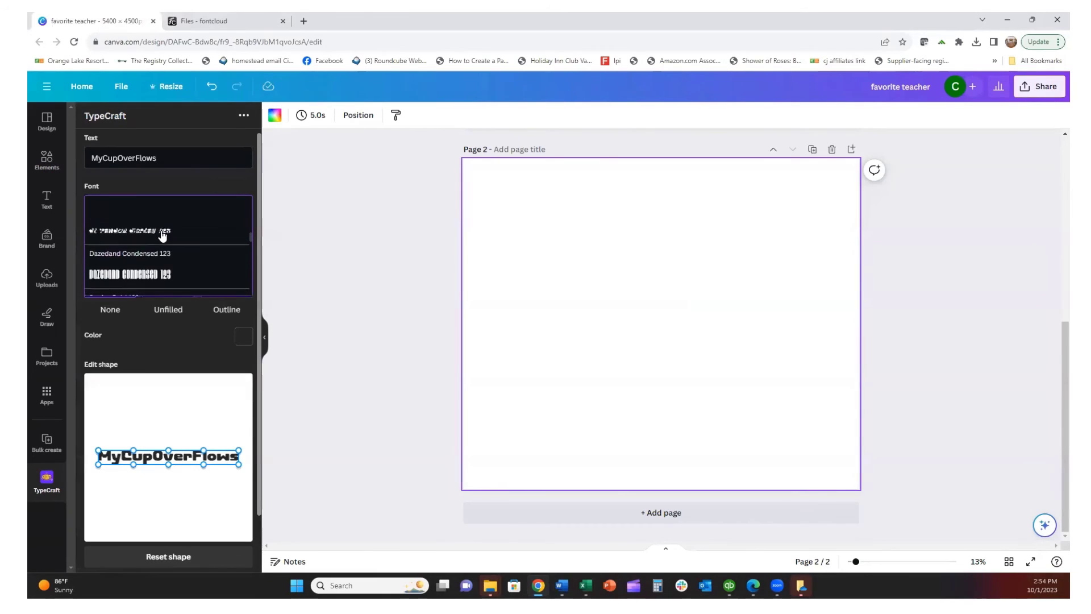
scroll(163, 235, down, 5)
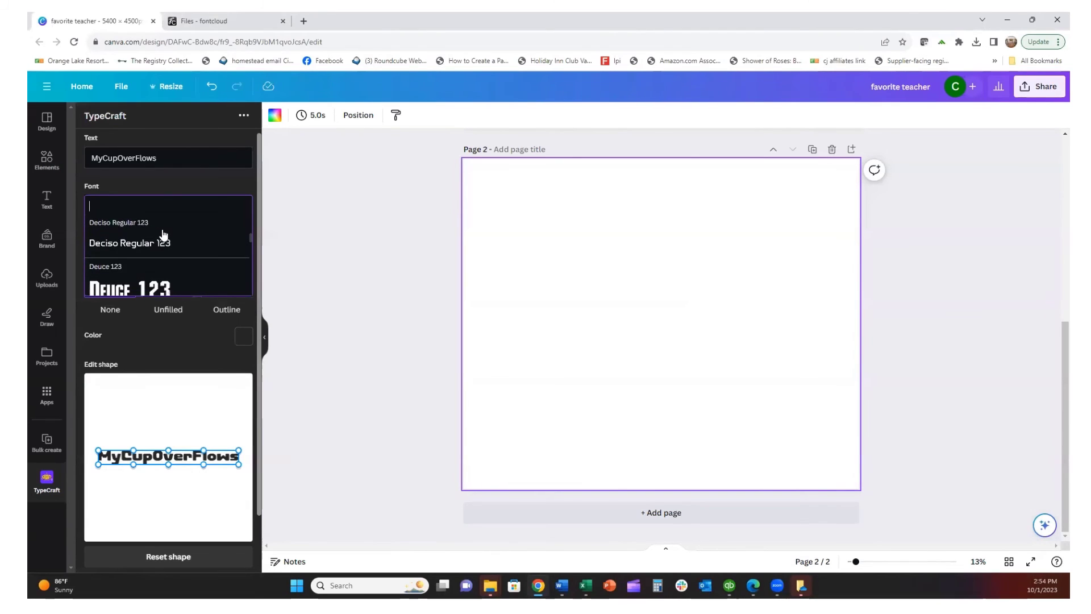
scroll(164, 234, down, 5)
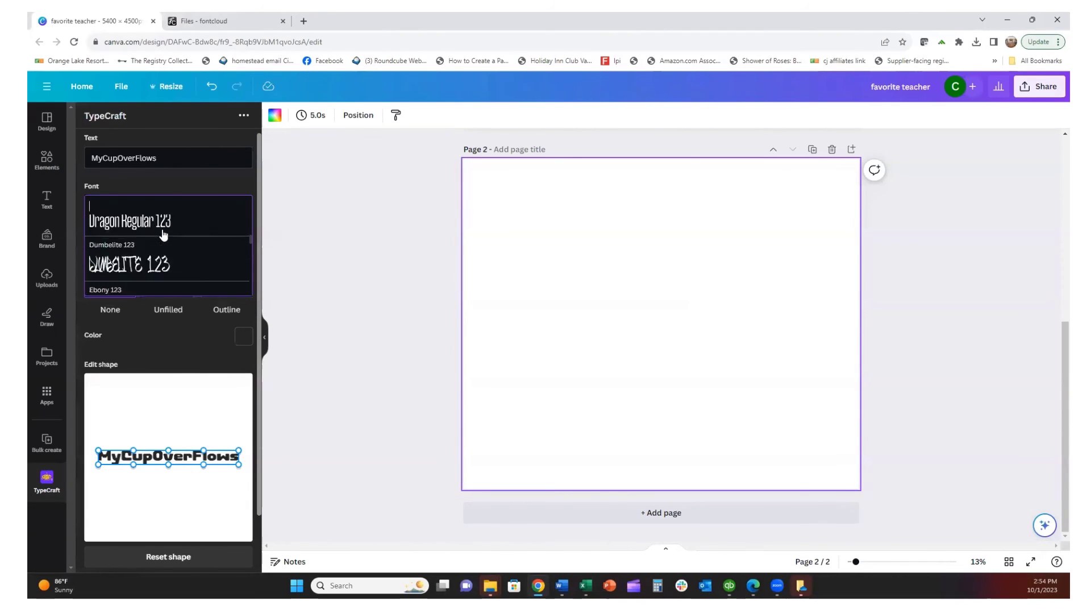
scroll(163, 235, down, 5)
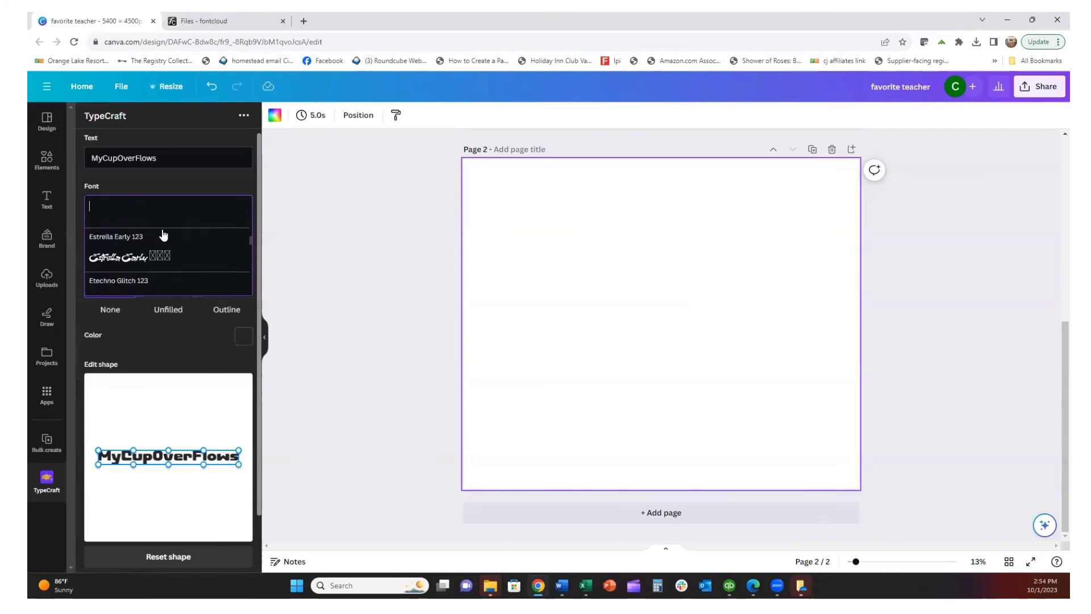
scroll(164, 234, down, 5)
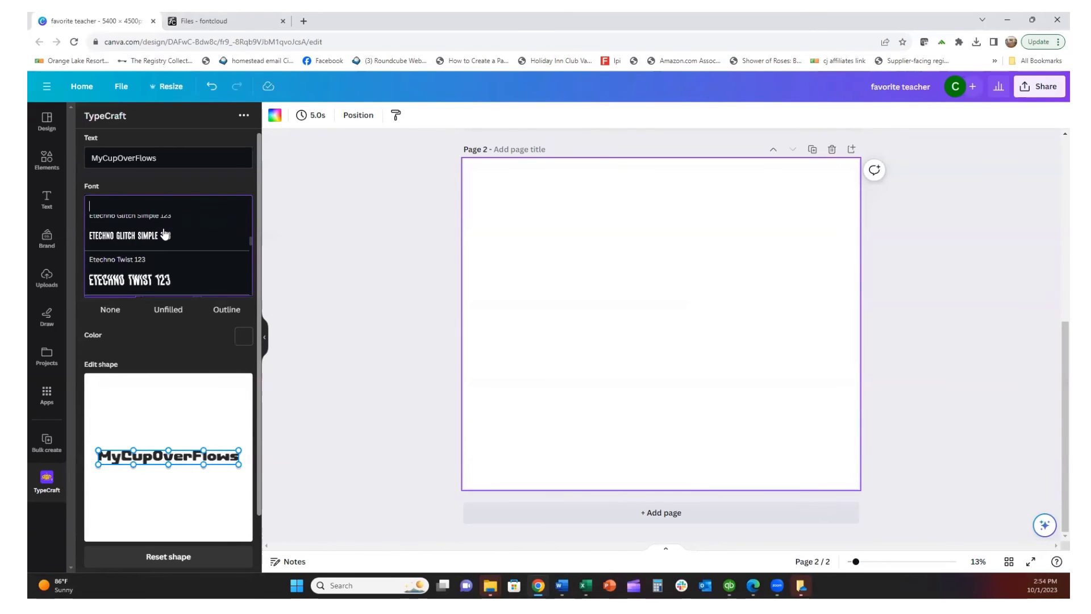
scroll(164, 234, up, 2)
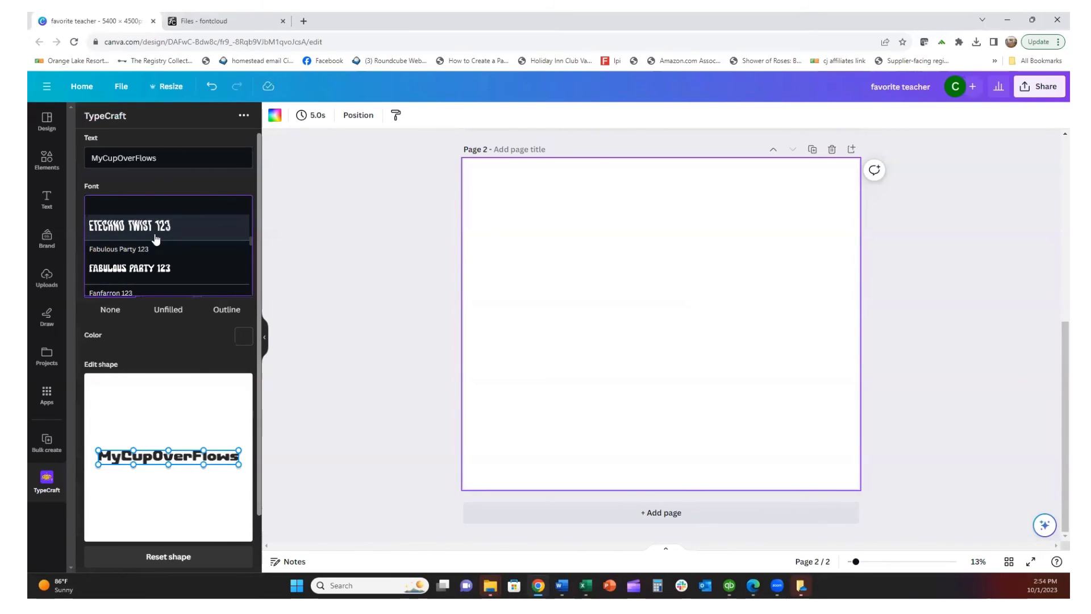
click(128, 271)
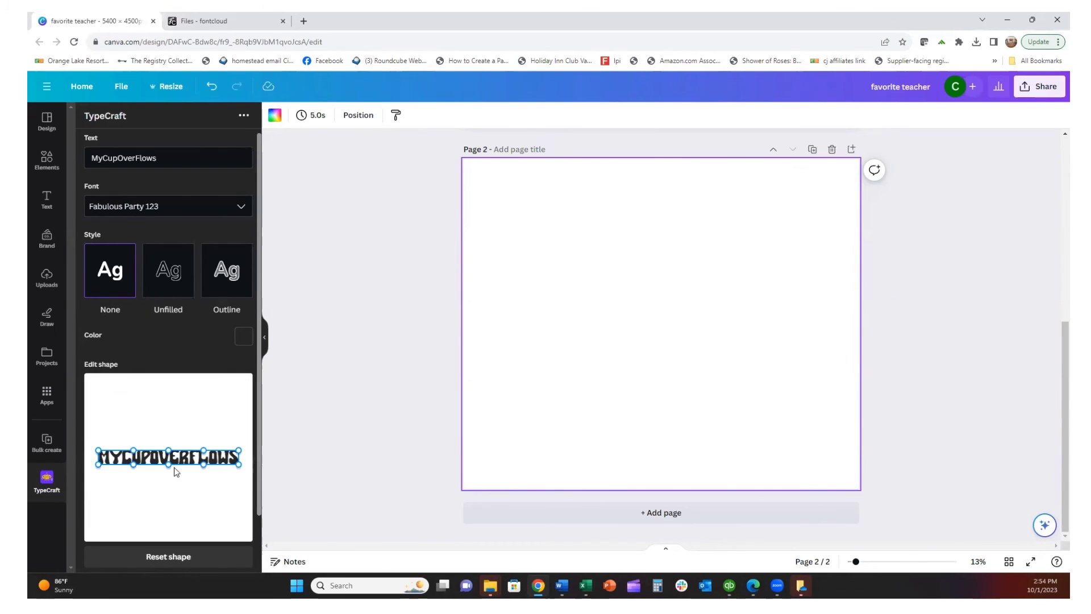
Step: Arch the text, switch the font to Fanfarron 123, and try the Unfilled style
drag(171, 452, 202, 493)
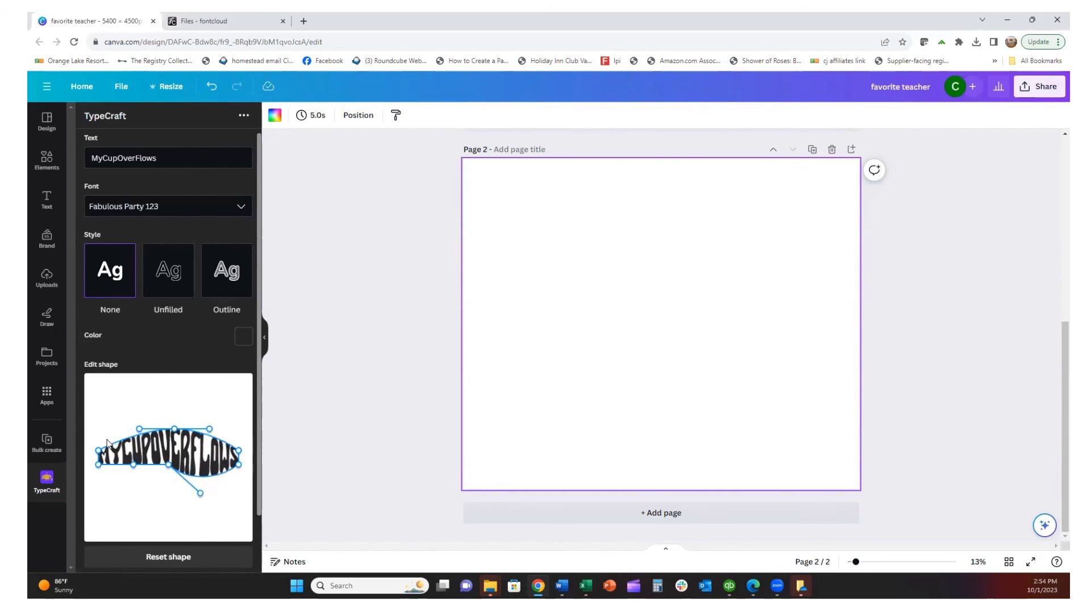
drag(98, 452, 101, 424)
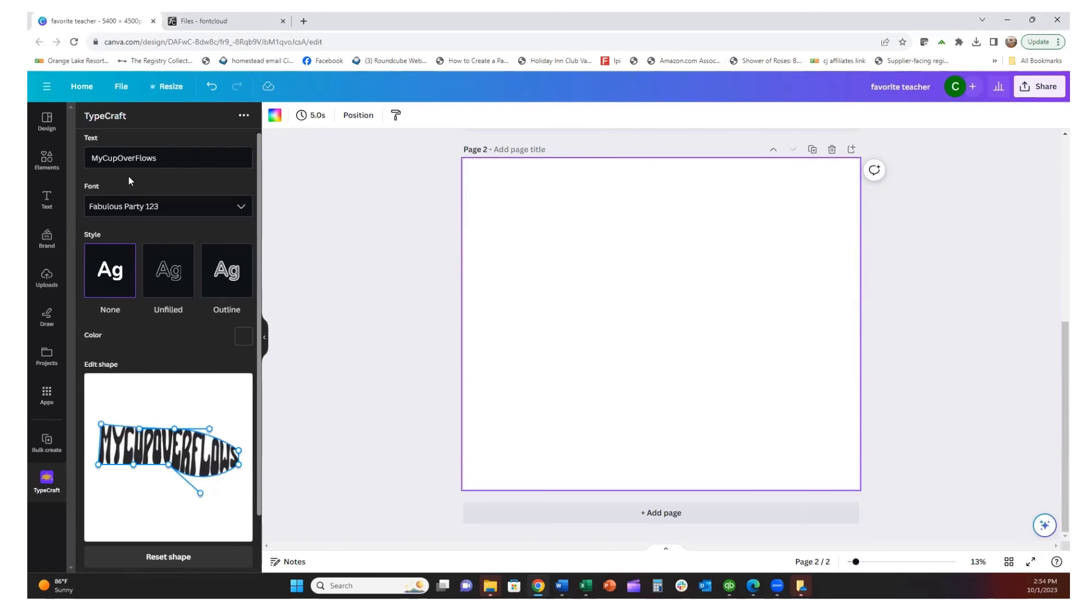
click(238, 207)
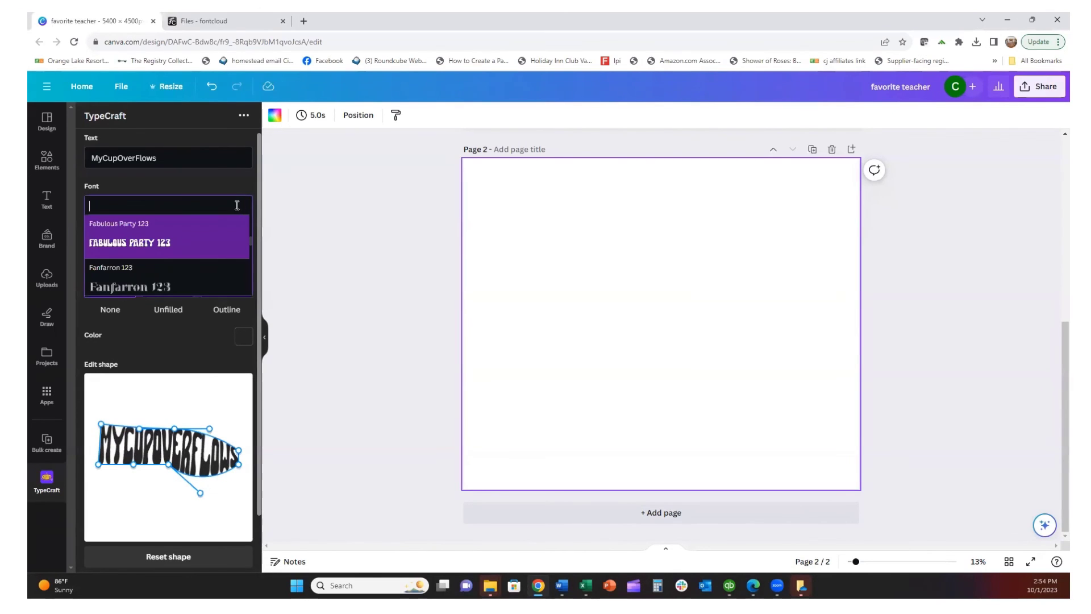
click(136, 286)
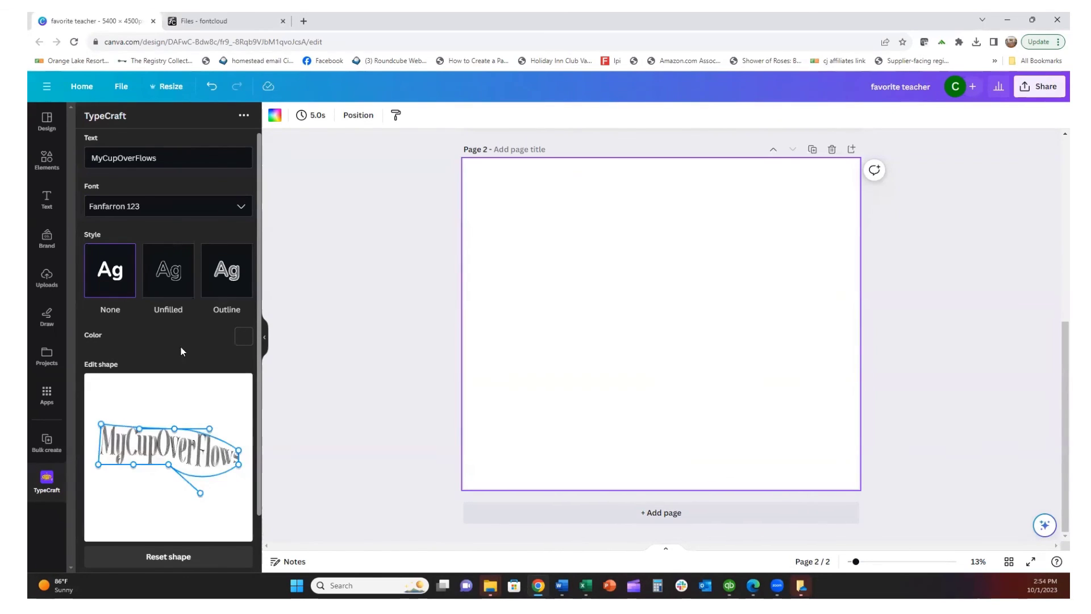
click(164, 285)
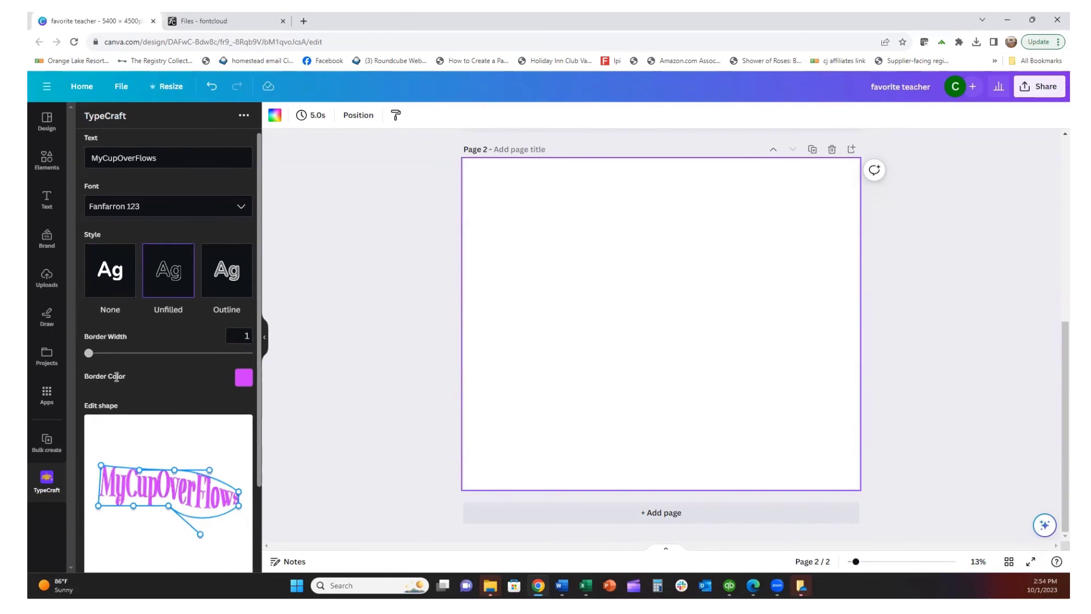
Step: Bend both ends of the text upward with the shape handles
scroll(195, 370, down, 2)
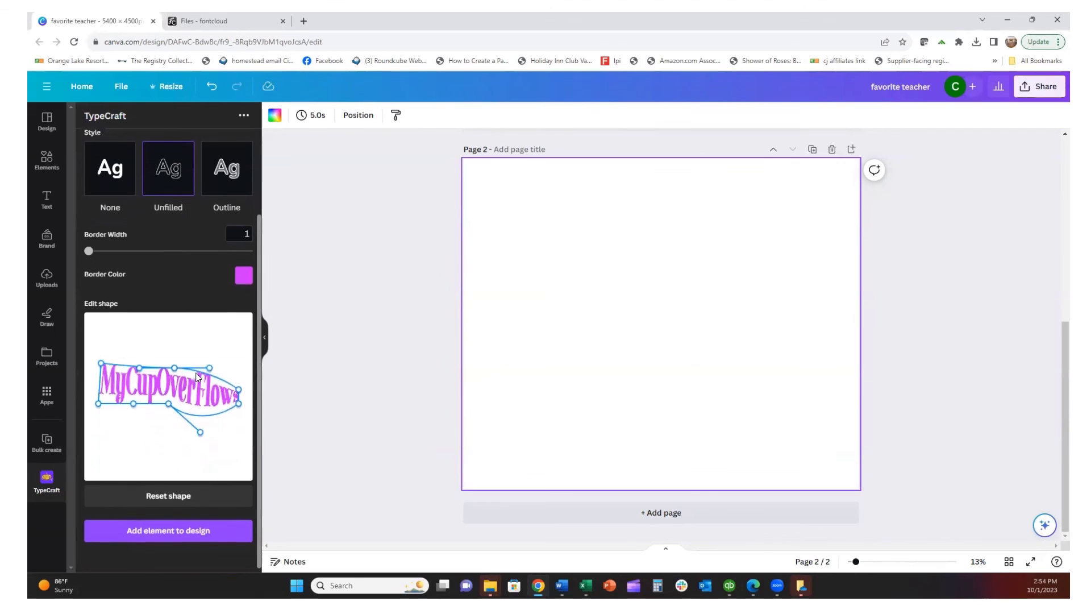
scroll(189, 390, up, 2)
scroll(189, 414, down, 2)
drag(243, 389, 234, 322)
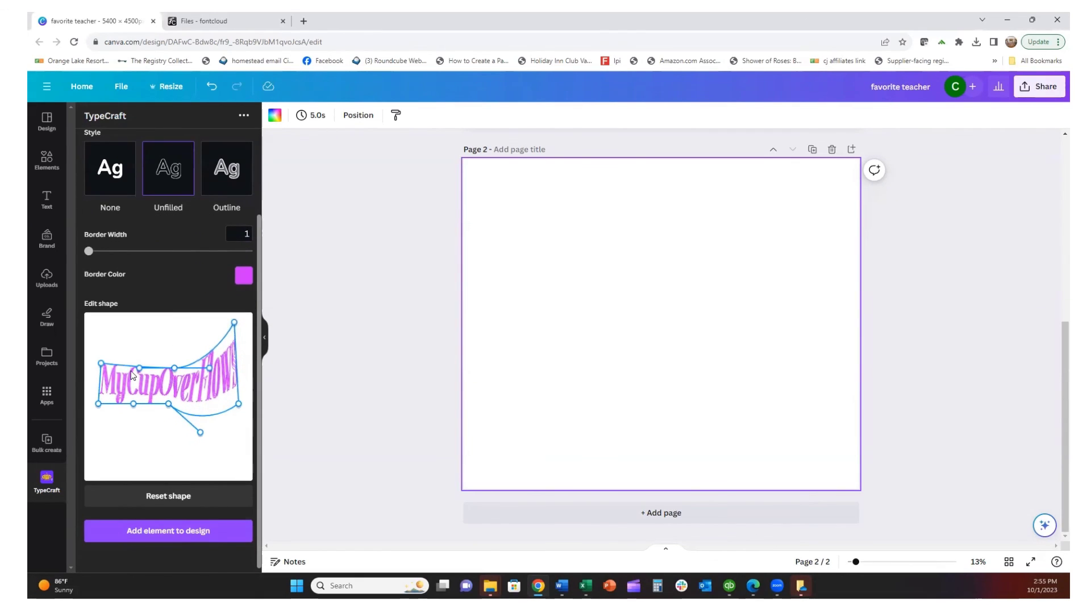
drag(103, 365, 98, 323)
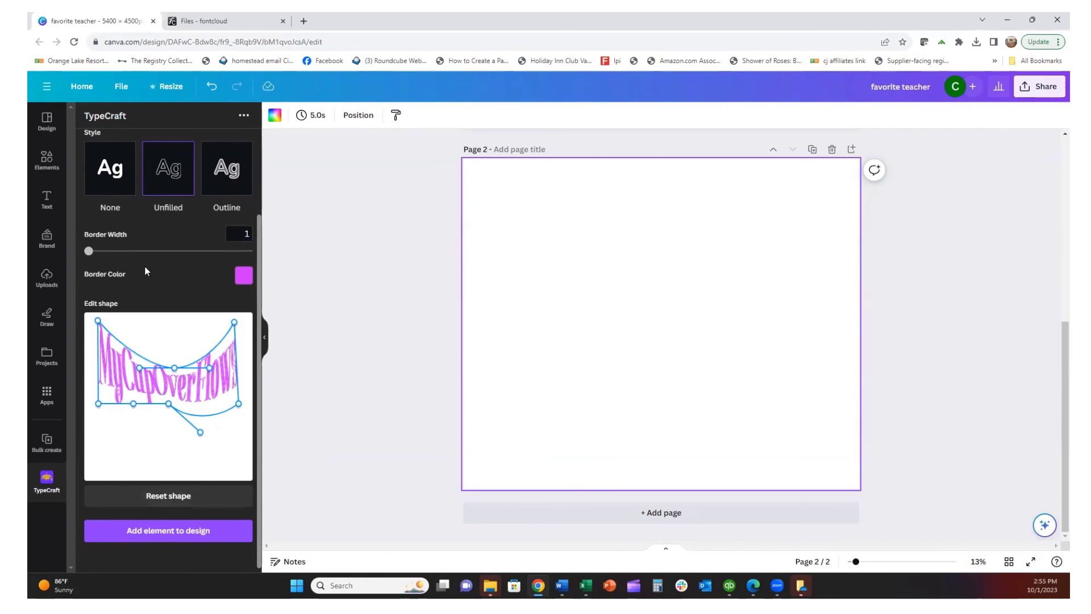
scroll(146, 267, up, 1)
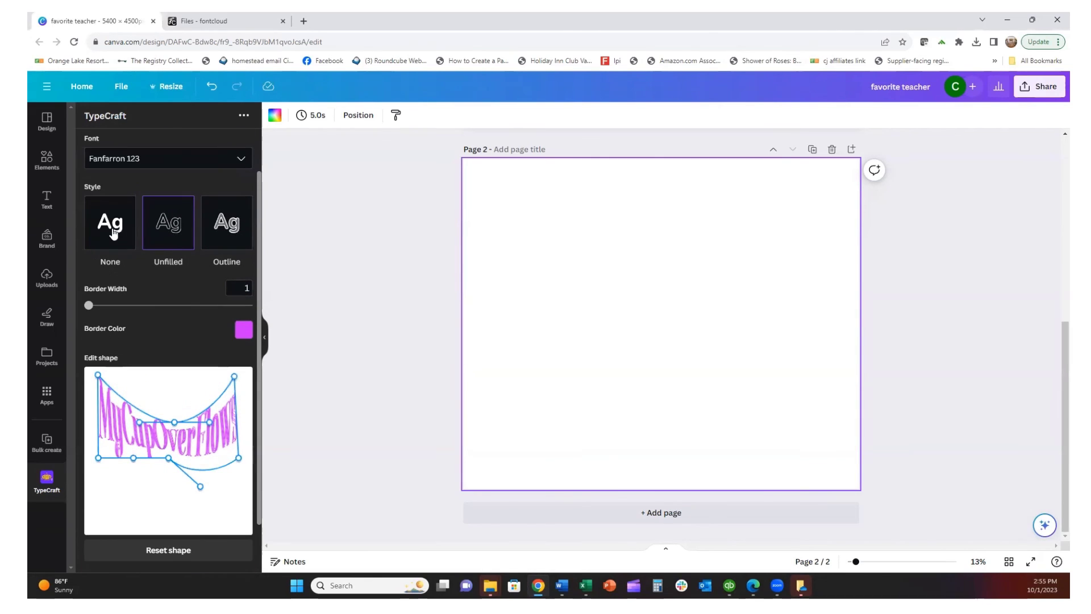
Step: Preview Outline, settle on the solid style, and re-bend both ends into a U-shaped curve
click(113, 233)
click(236, 233)
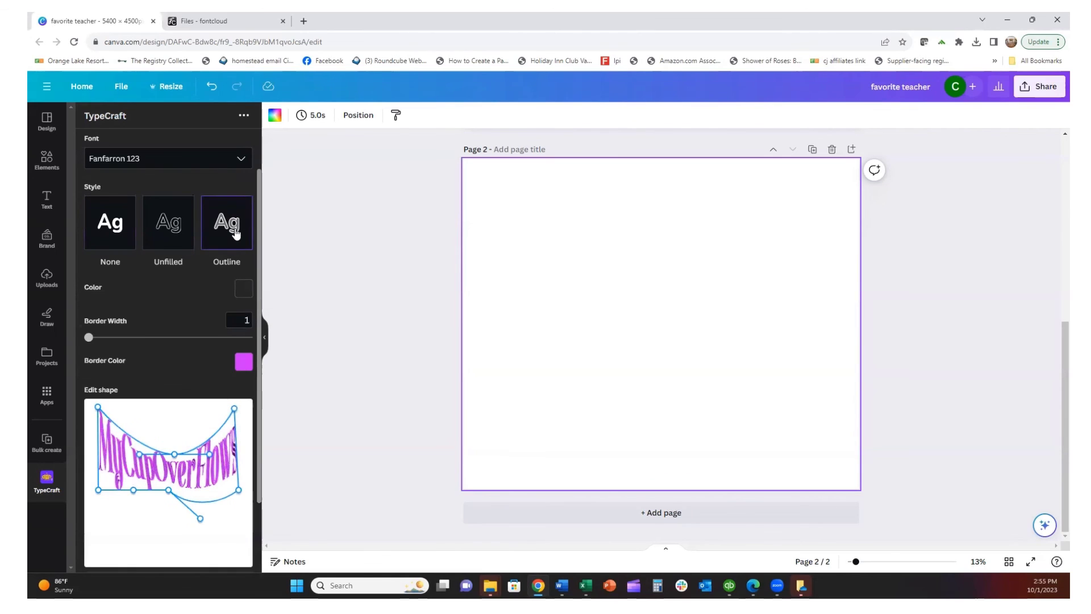
click(121, 236)
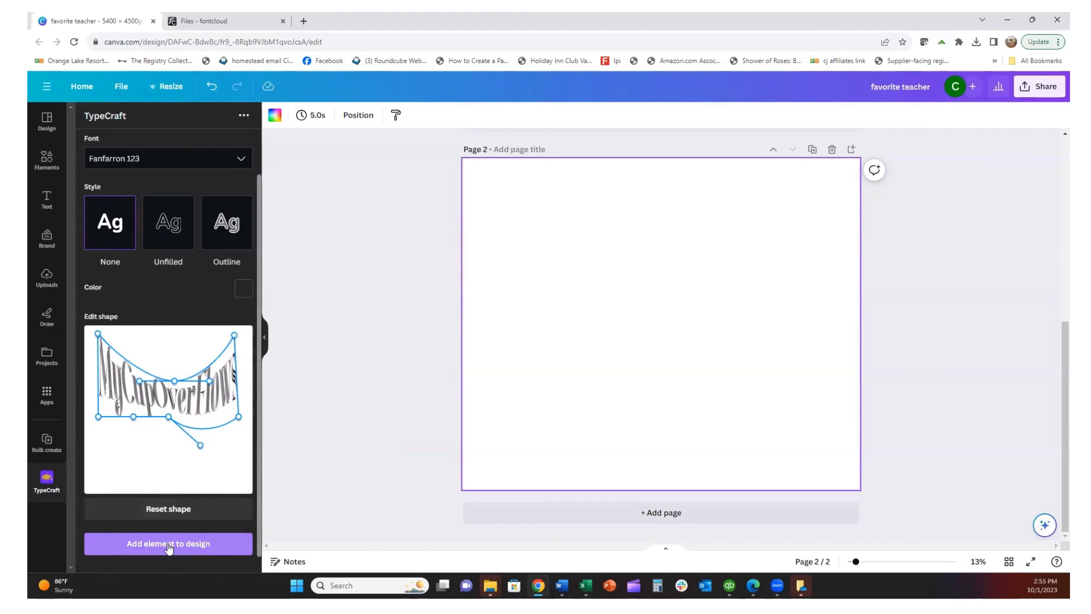
drag(237, 414, 248, 367)
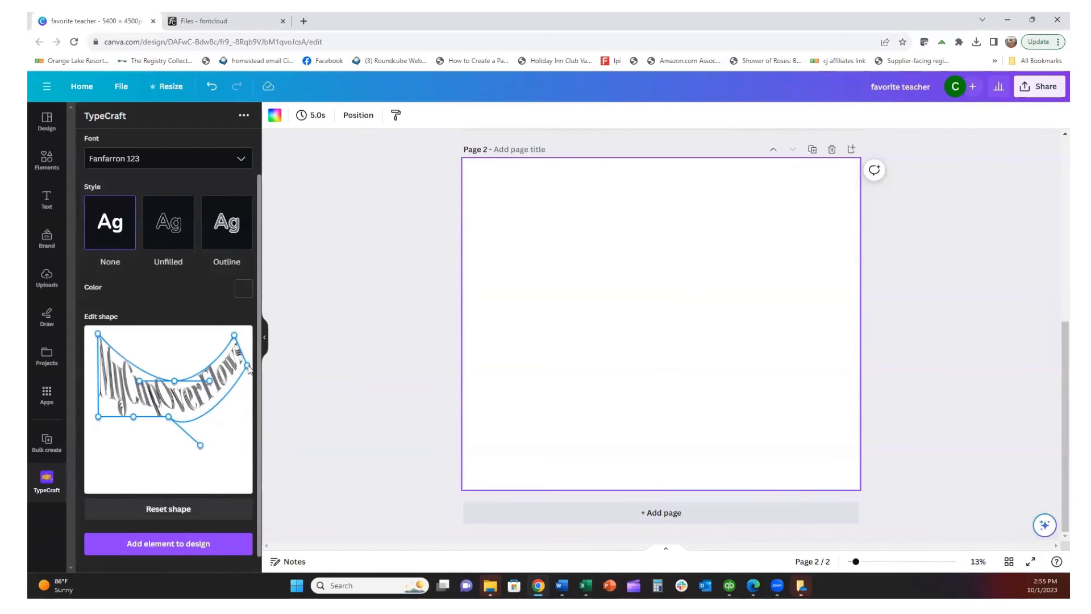
drag(98, 417, 101, 387)
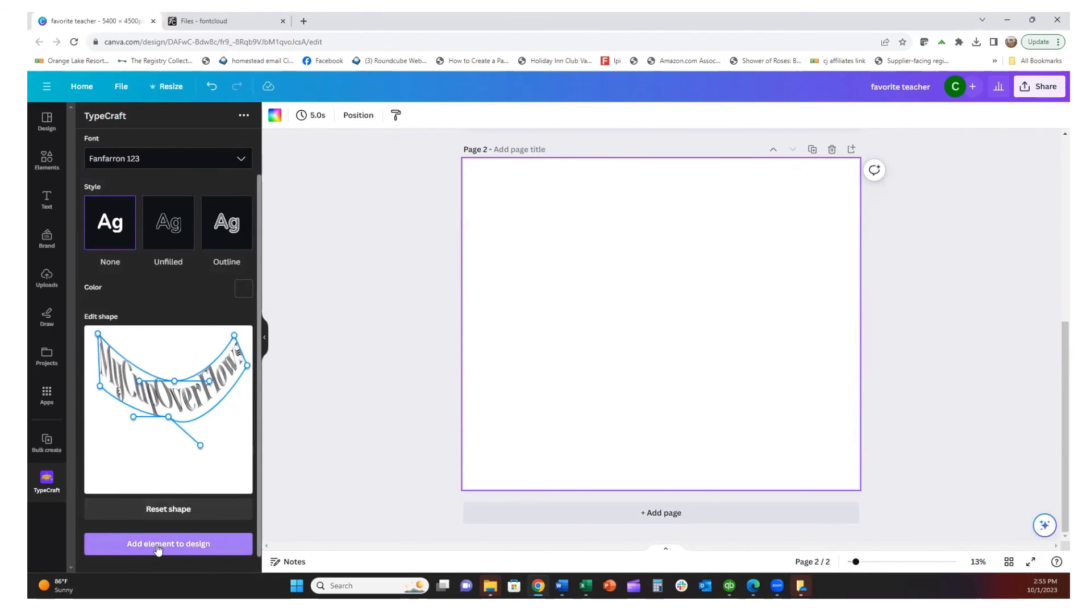
Step: Add the curved MyCupOverFlows text to page 2, move it up and enlarge it
click(208, 534)
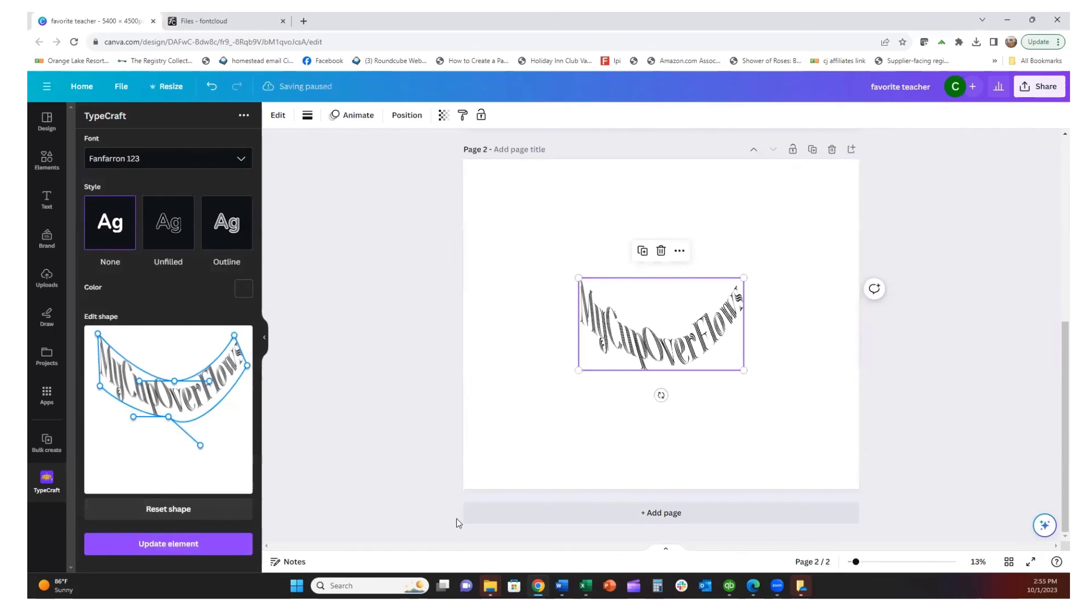
drag(659, 437, 704, 324)
drag(605, 343, 586, 406)
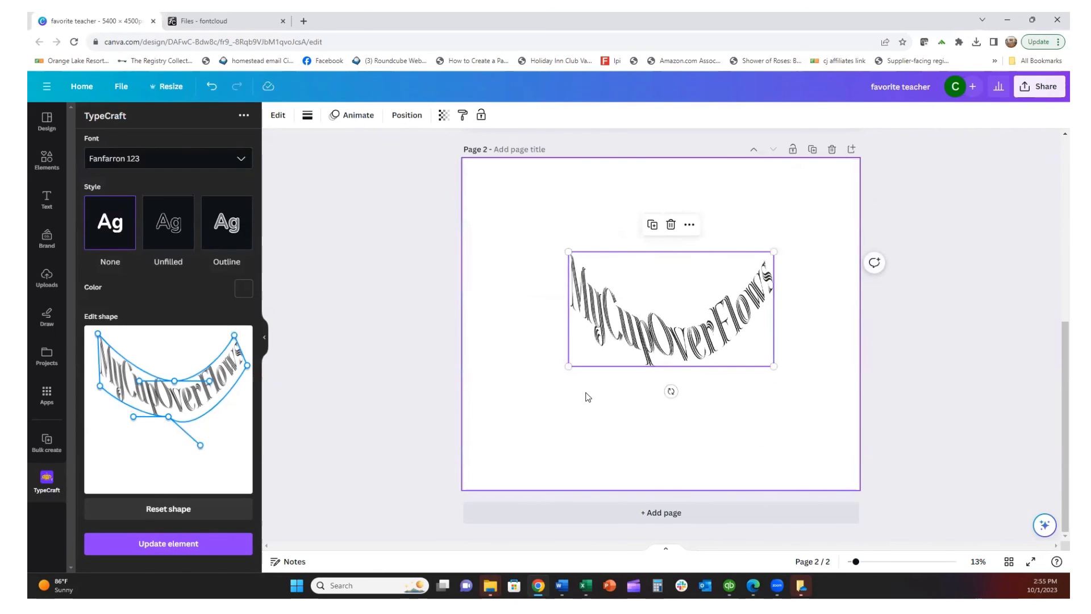